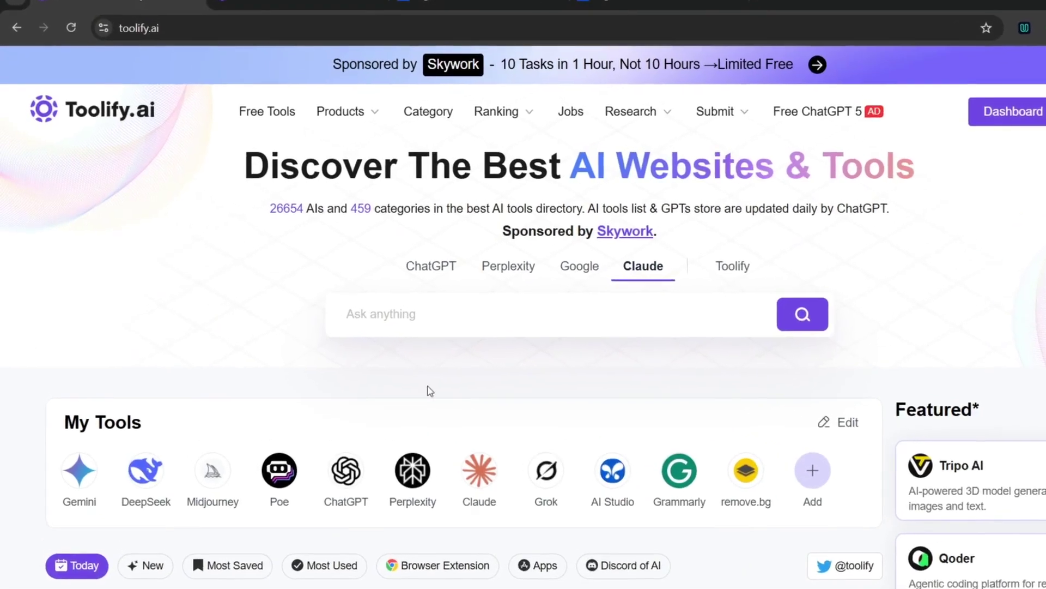
Clear the stray text selection and scroll through the Toolify page
drag(164, 106, 42, 119)
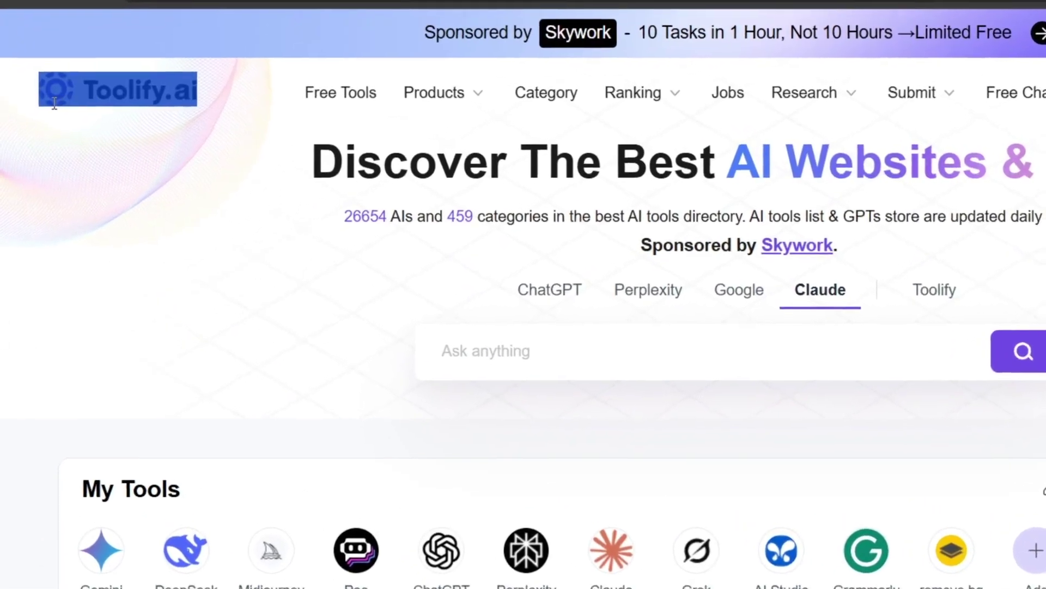
click(55, 103)
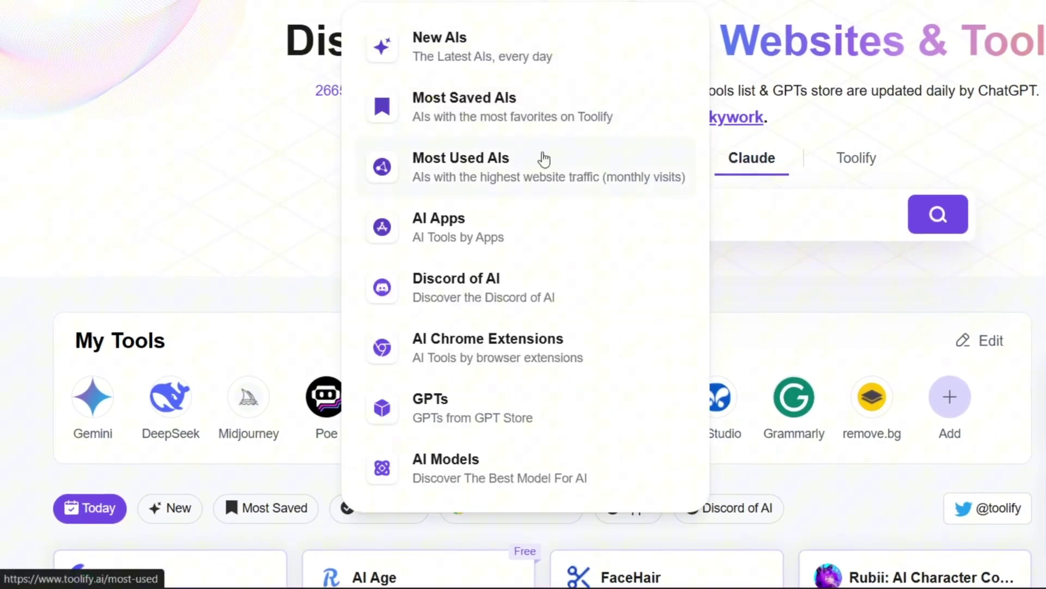
scroll(221, 135, down, 3)
scroll(812, 205, down, 3)
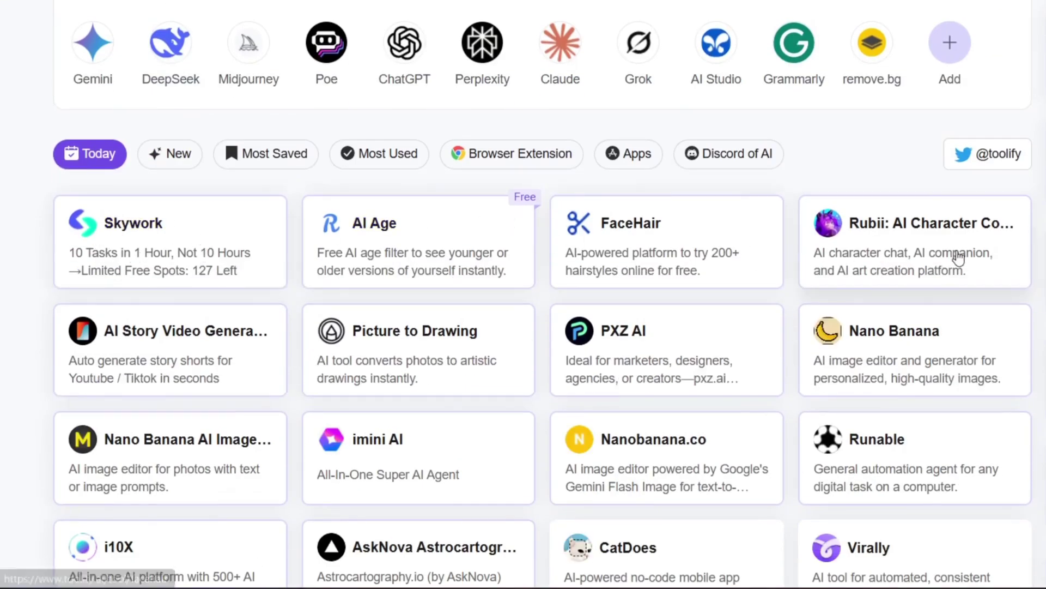
scroll(650, 140, down, 2)
scroll(781, 271, down, 9)
scroll(781, 271, down, 1)
scroll(566, 247, up, 1)
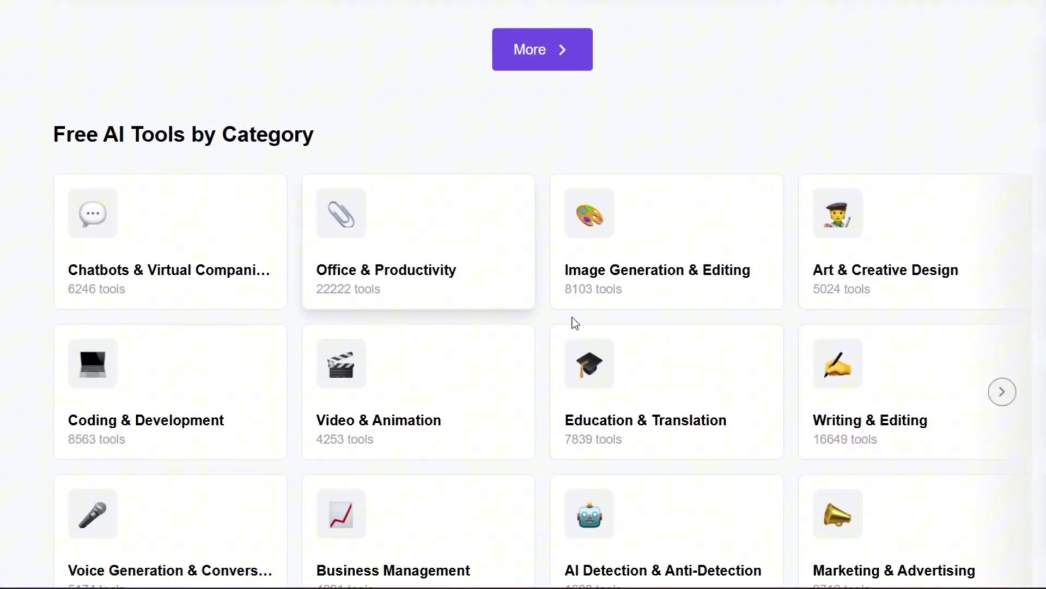
scroll(614, 339, down, 5)
scroll(463, 313, up, 20)
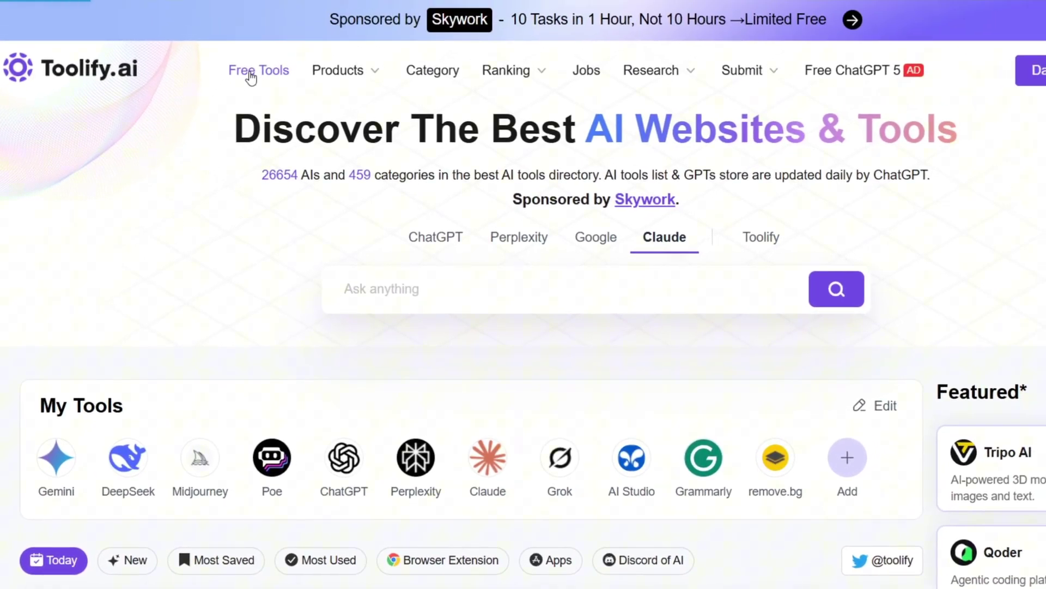
Open Toolify's Free AI Tools directory and browse categories to the Chatbots & Virtual Companions list
click(250, 74)
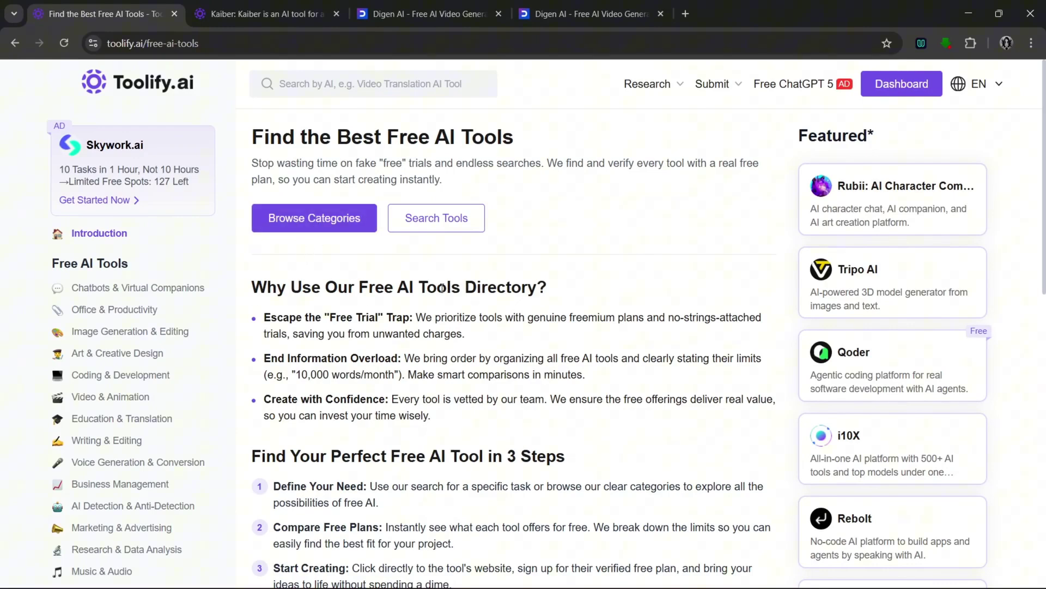
drag(320, 317, 383, 318)
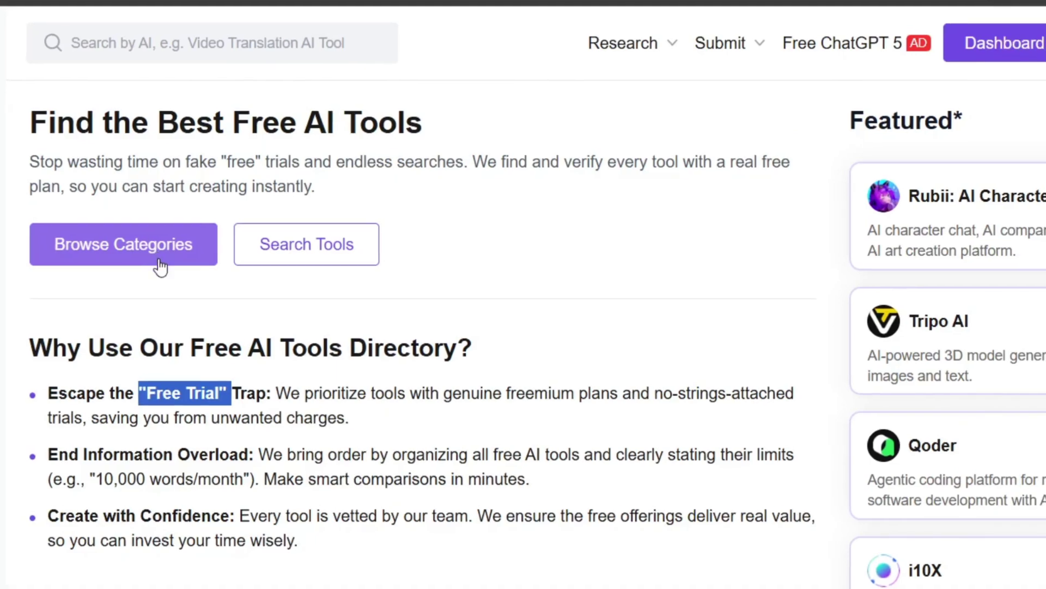
click(160, 267)
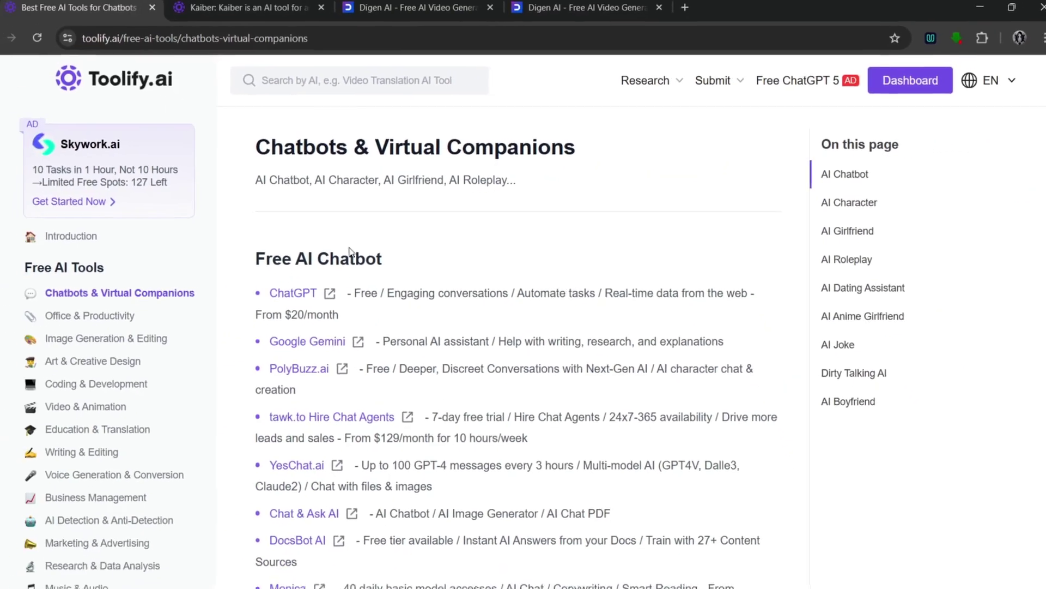
scroll(399, 313, down, 5)
scroll(399, 312, up, 5)
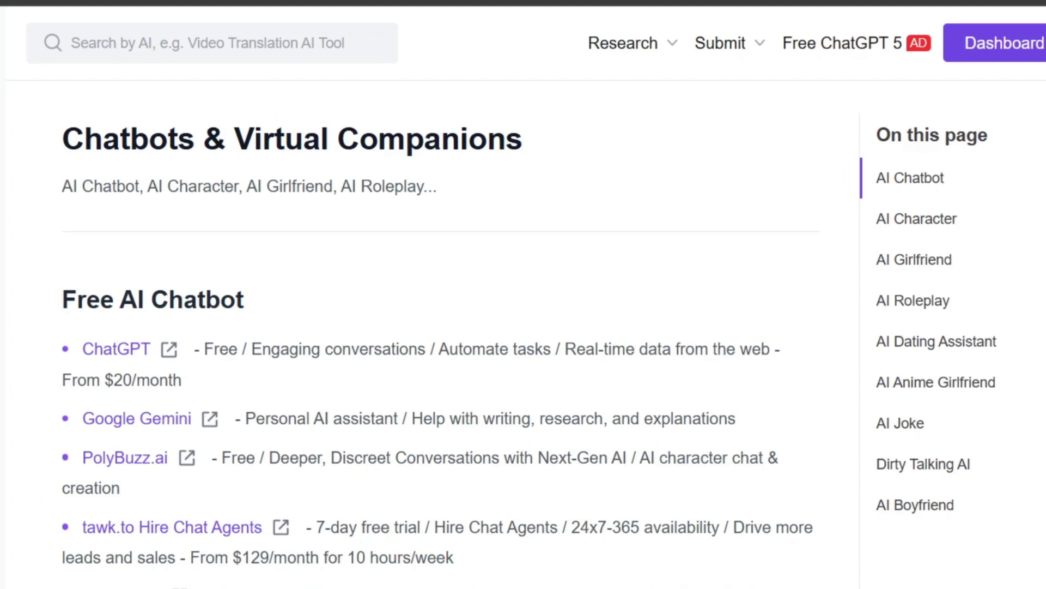
scroll(452, 587, down, 2)
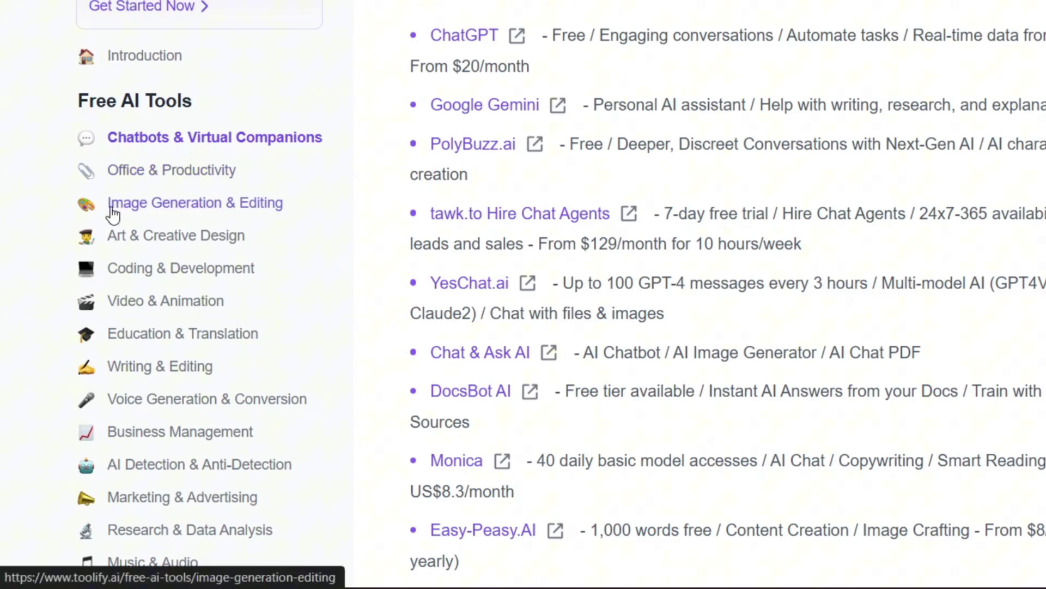
scroll(199, 256, down, 4)
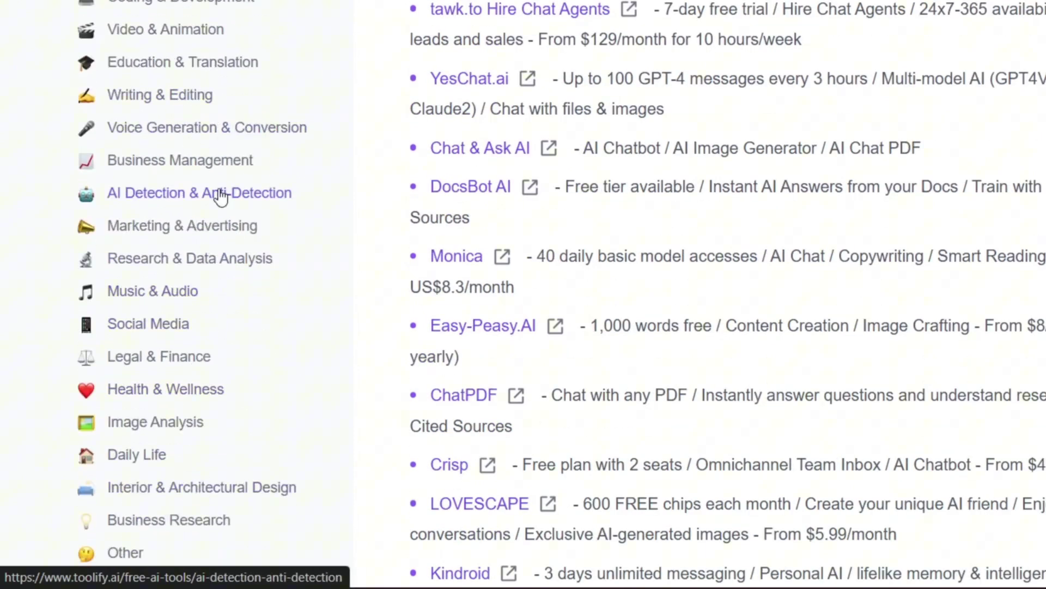
scroll(220, 196, up, 6)
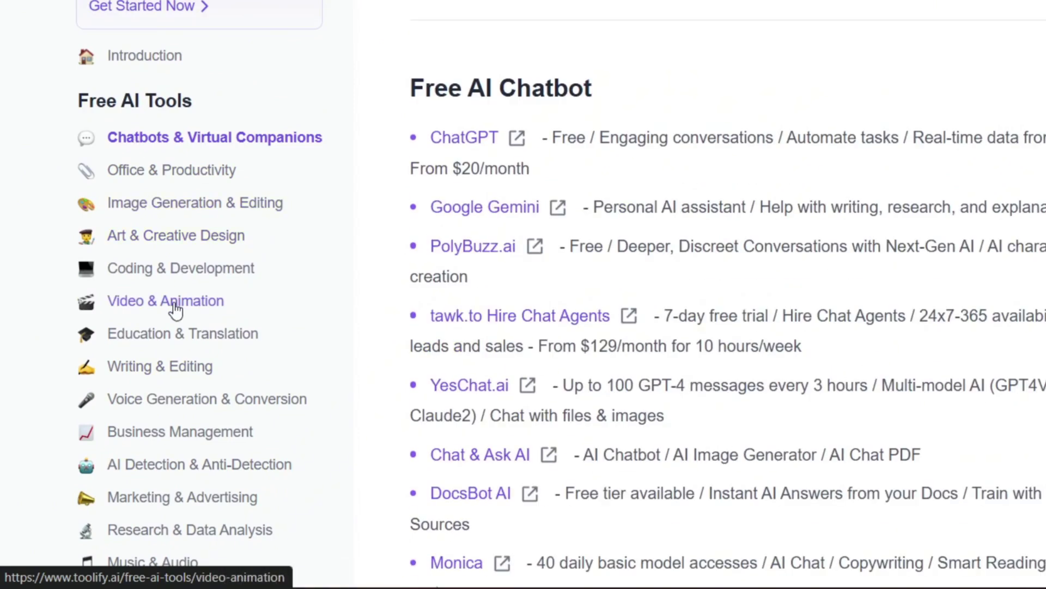
Open the free Video & Animation list and highlight Sora's daily free images and $20/month price
click(175, 306)
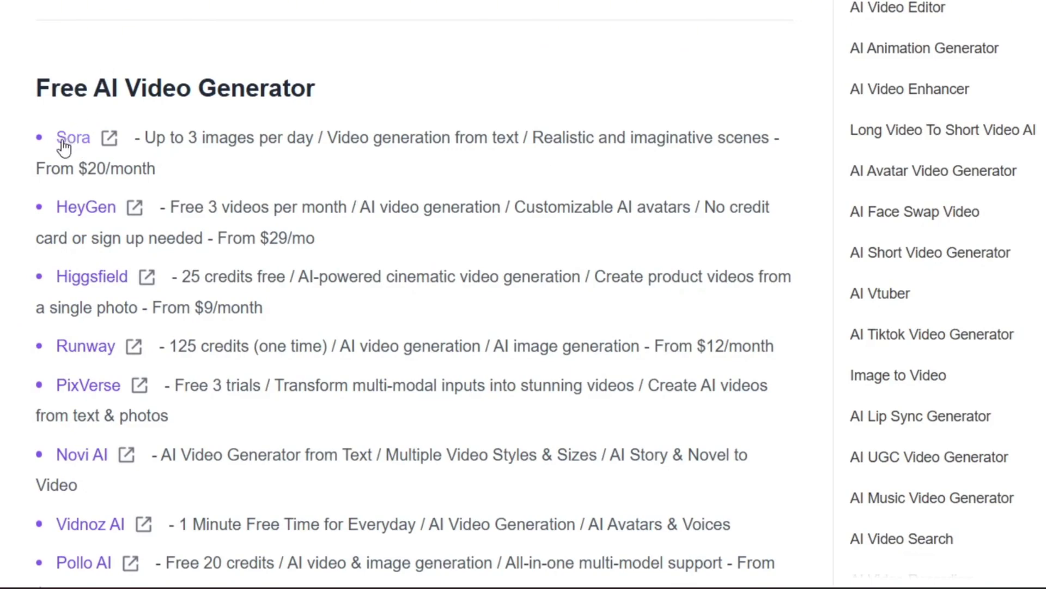
drag(192, 137, 296, 130)
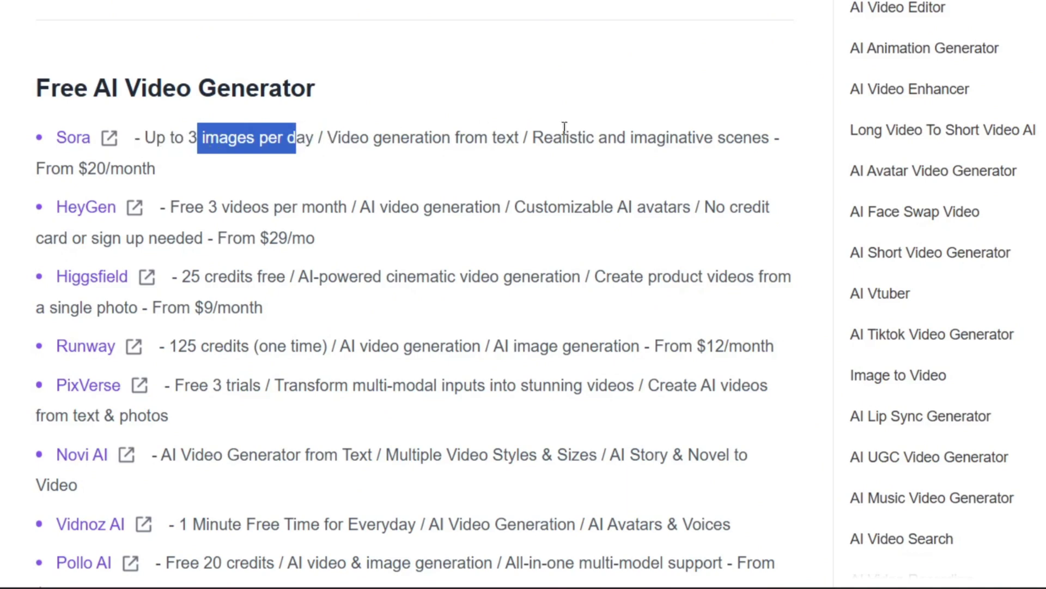
drag(79, 170, 174, 178)
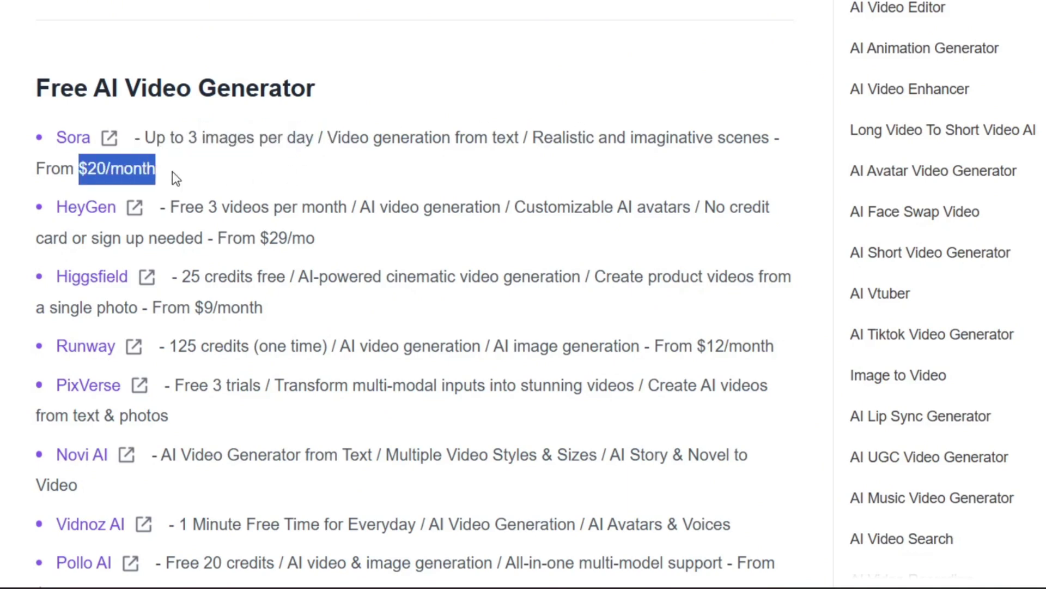
scroll(284, 212, down, 2)
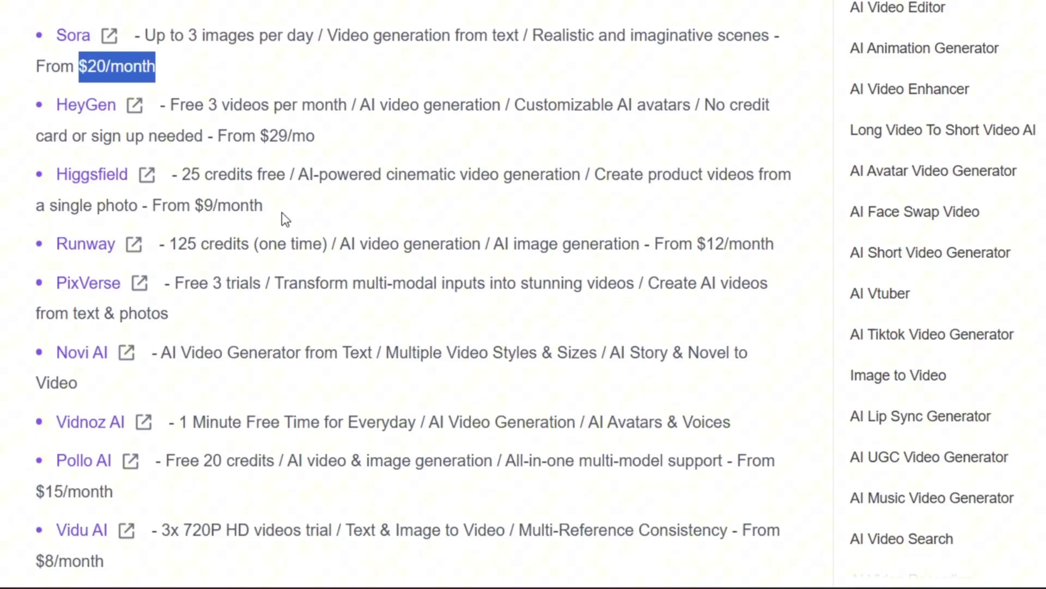
scroll(282, 212, down, 8)
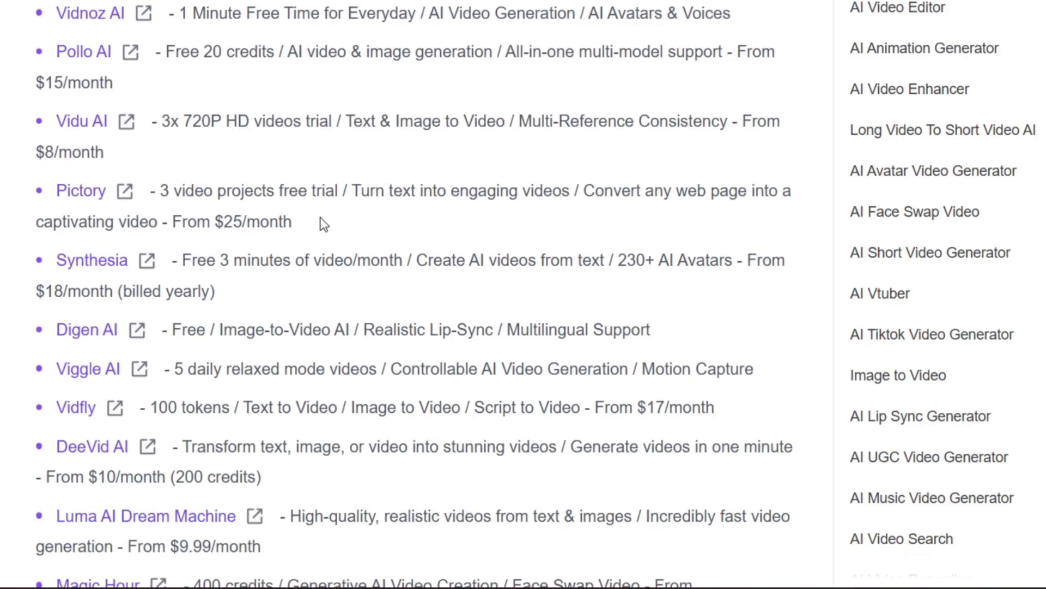
scroll(320, 219, up, 2)
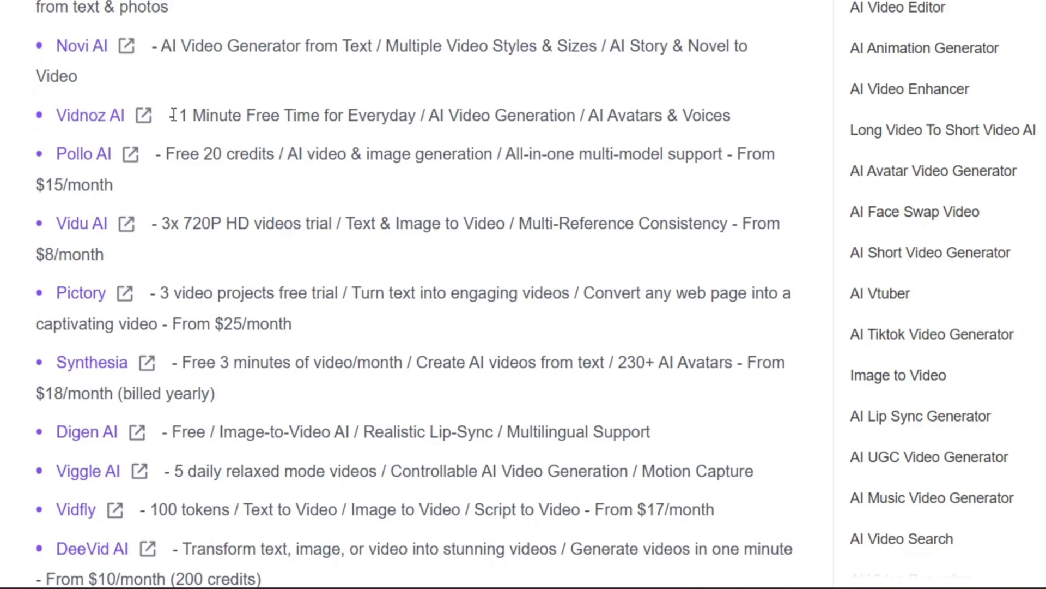
Highlight Vidnoz AI's daily free minute and Magic Hour's 400 free credits further down the list
drag(175, 115, 418, 109)
scroll(276, 185, down, 8)
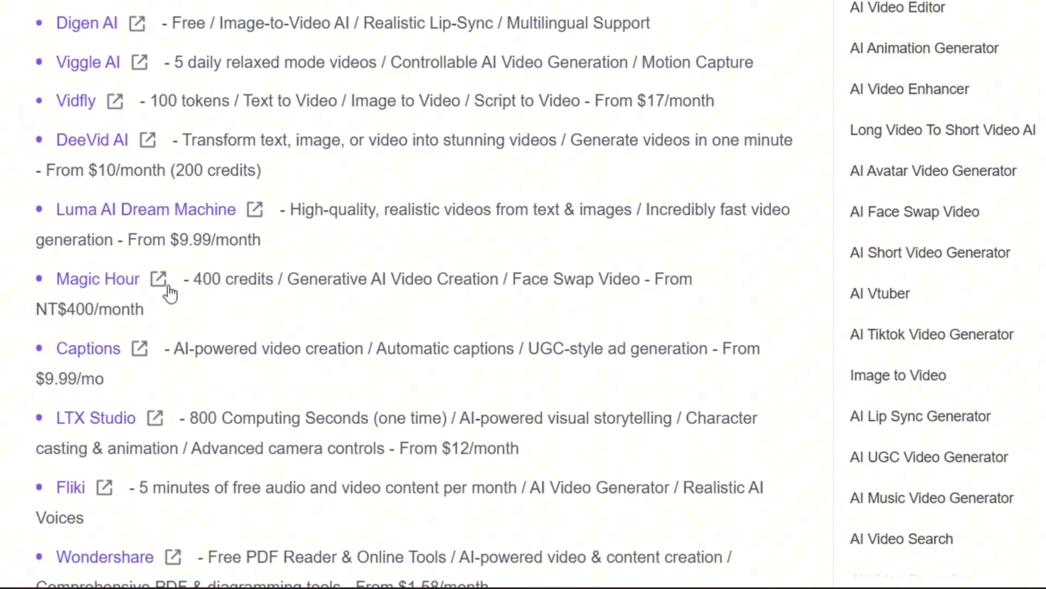
drag(195, 280, 512, 280)
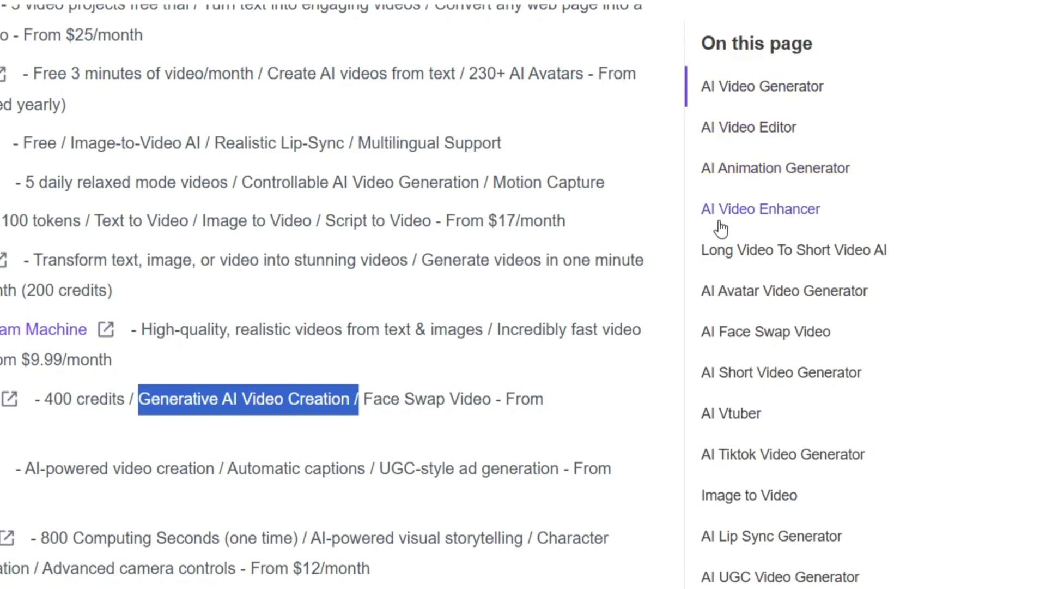
scroll(736, 494, down, 20)
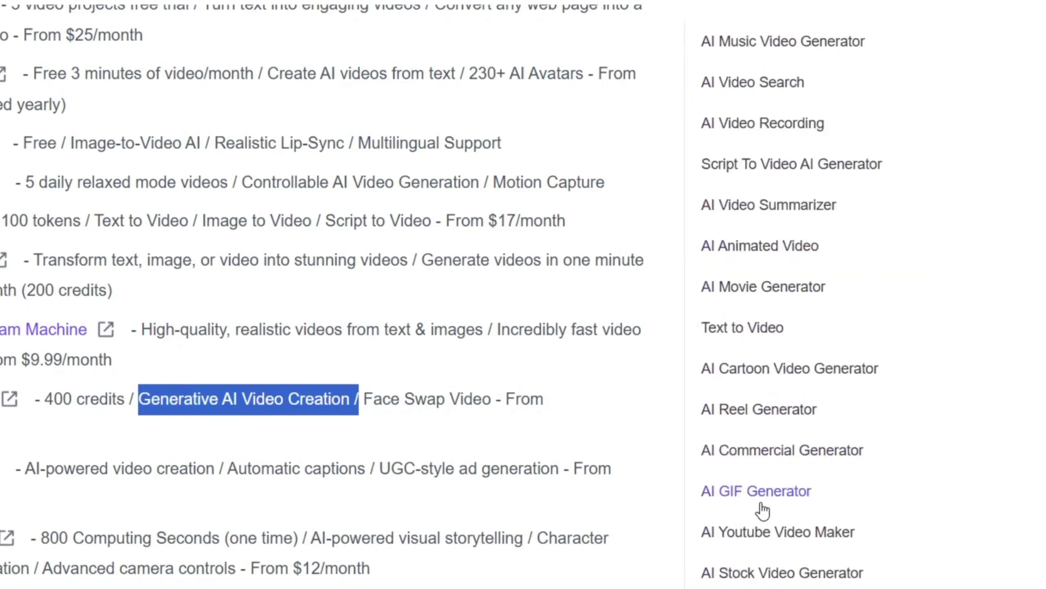
scroll(462, 476, up, 10)
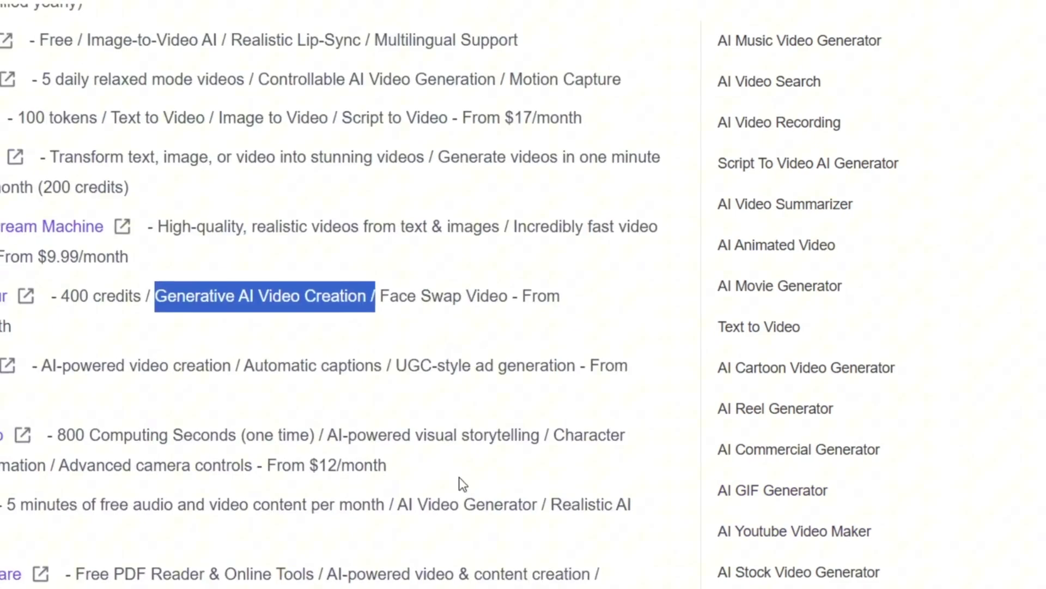
scroll(304, 478, down, 5)
scroll(393, 474, up, 5)
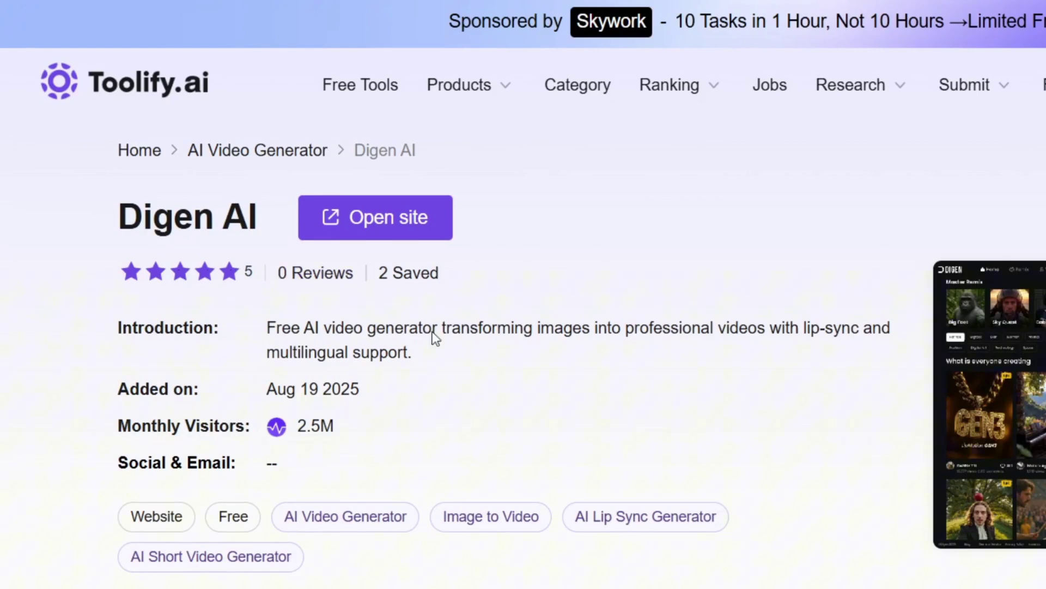
Highlight Digen AI's 2.5M monthly visitors and scroll its Toolify page to review the tags
drag(291, 428, 352, 434)
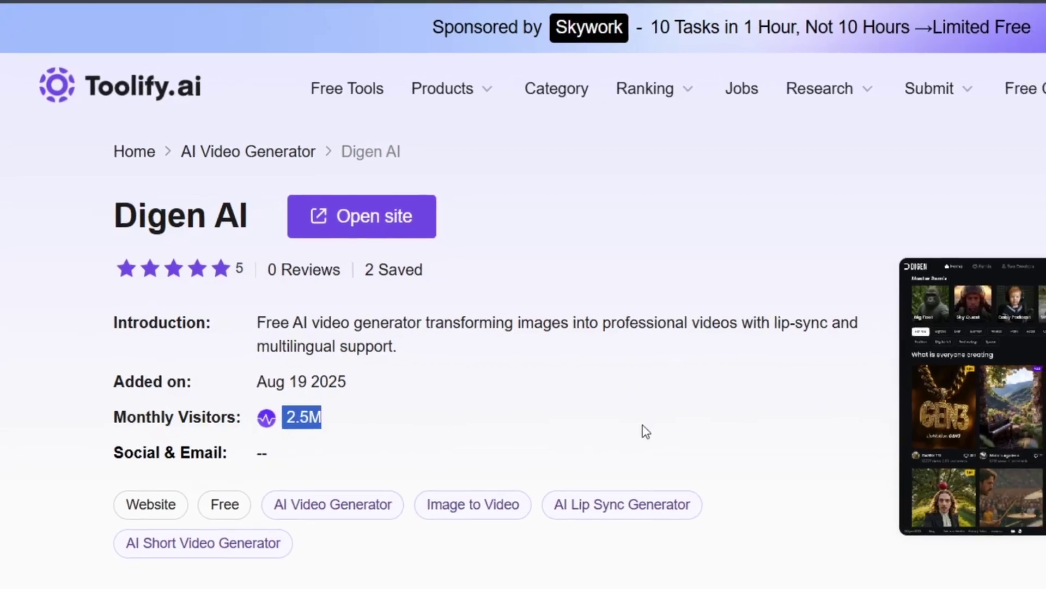
scroll(644, 431, down, 3)
scroll(744, 430, up, 3)
scroll(734, 423, down, 3)
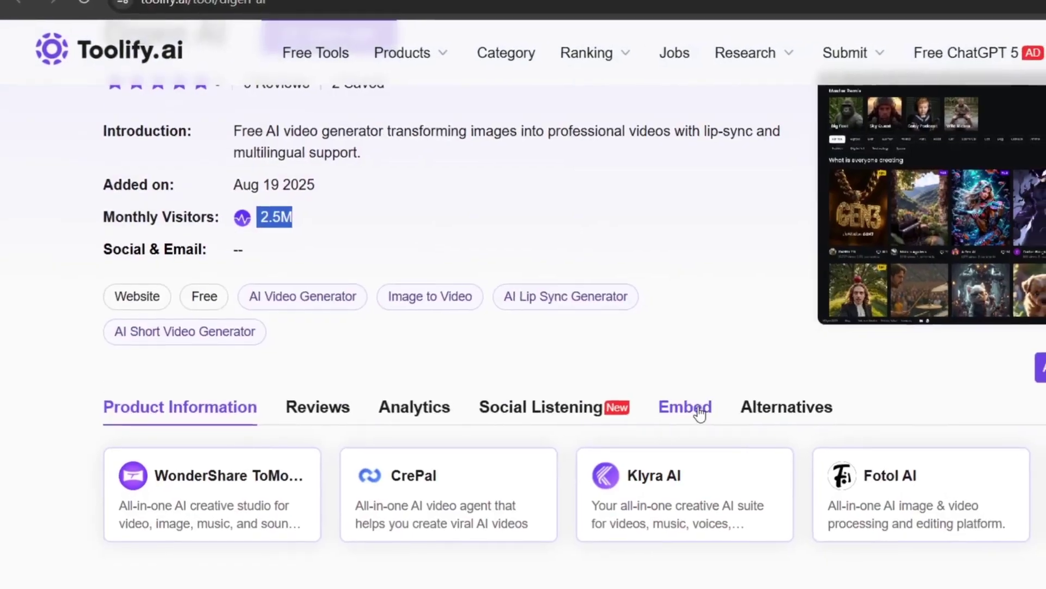
scroll(699, 414, down, 10)
scroll(752, 414, up, 4)
scroll(742, 446, up, 10)
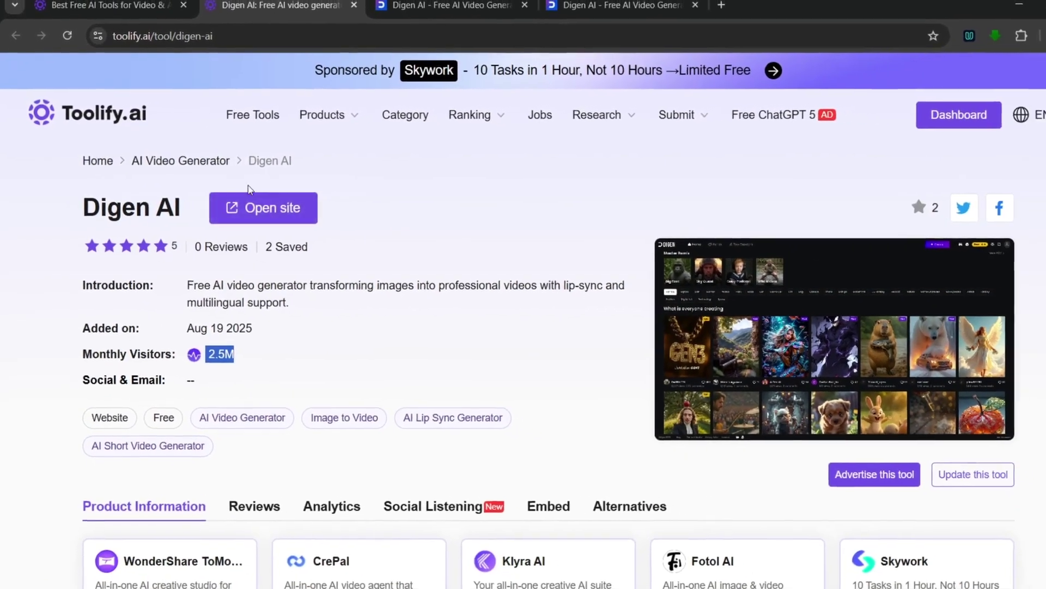
click(269, 209)
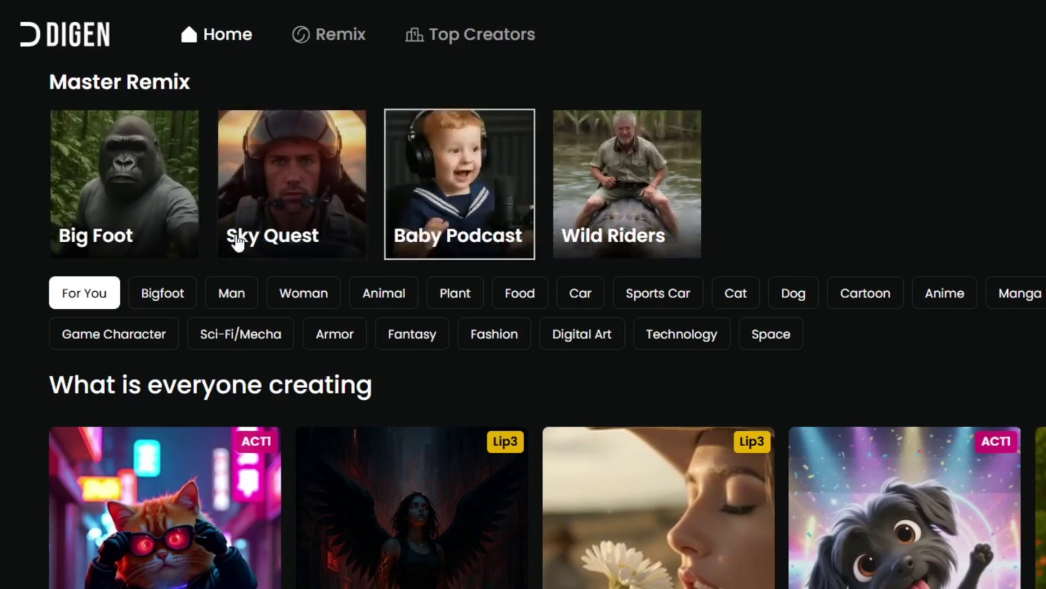
scroll(401, 490, down, 2)
scroll(139, 255, up, 2)
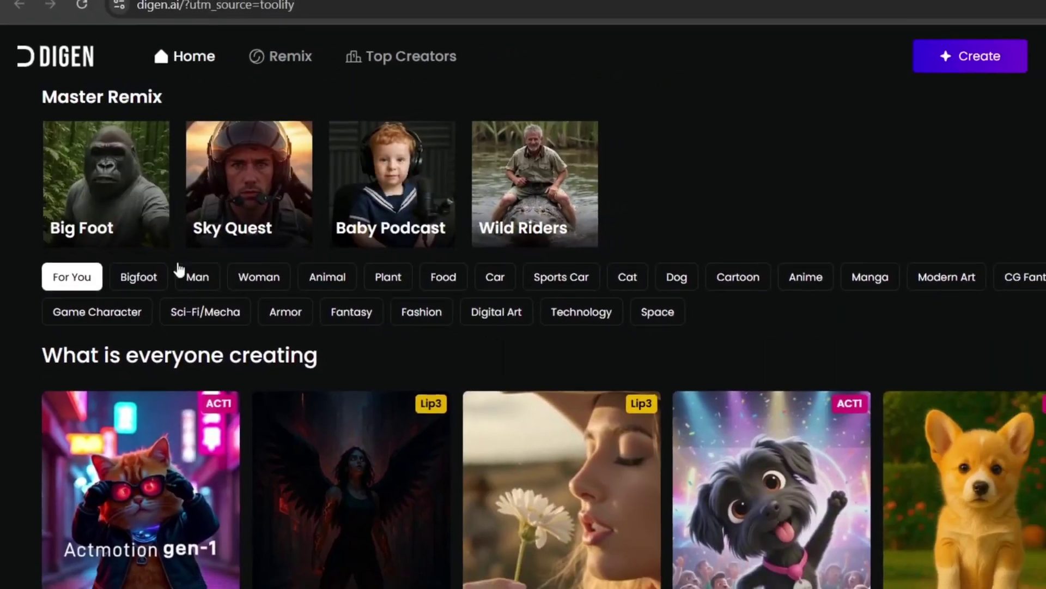
scroll(600, 324, down, 5)
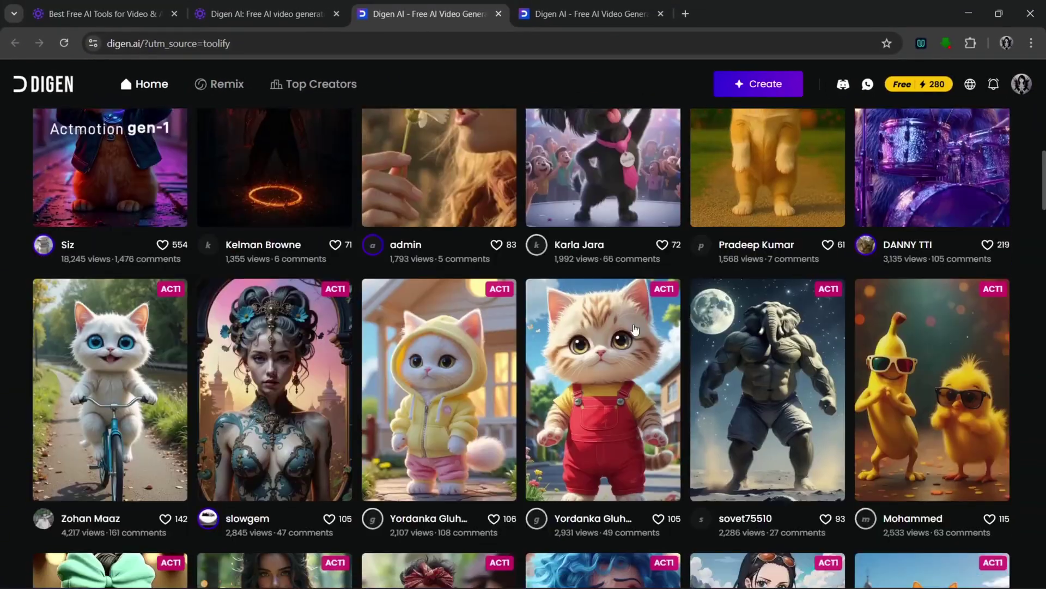
scroll(599, 327, down, 10)
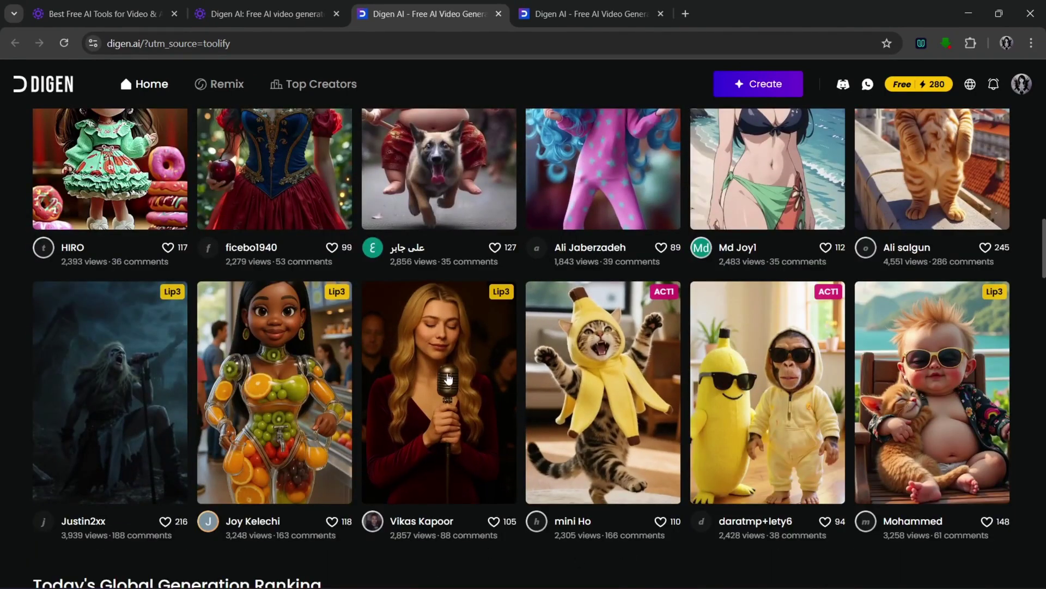
click(448, 377)
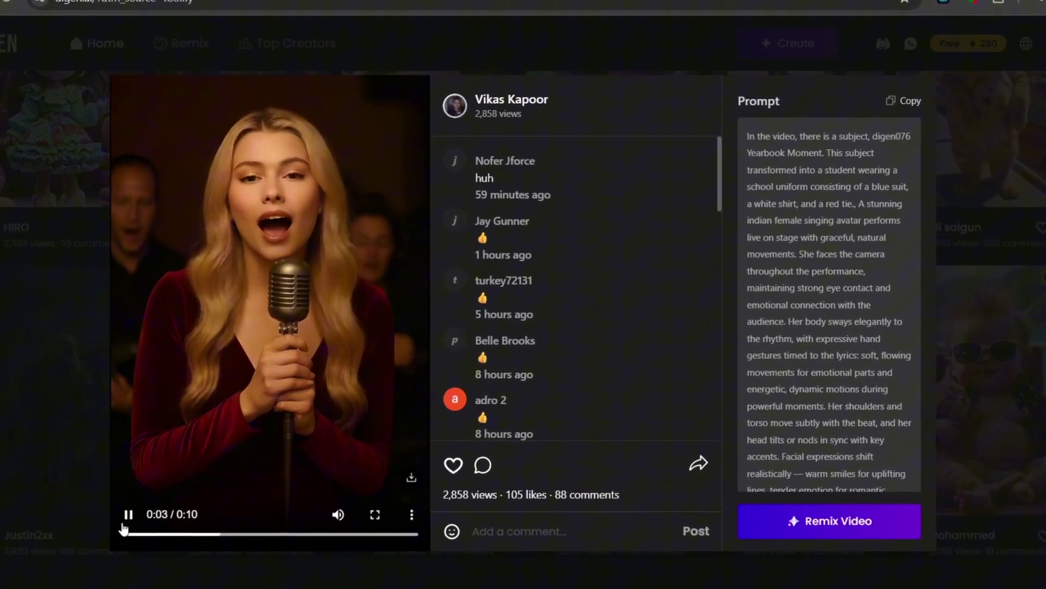
click(121, 534)
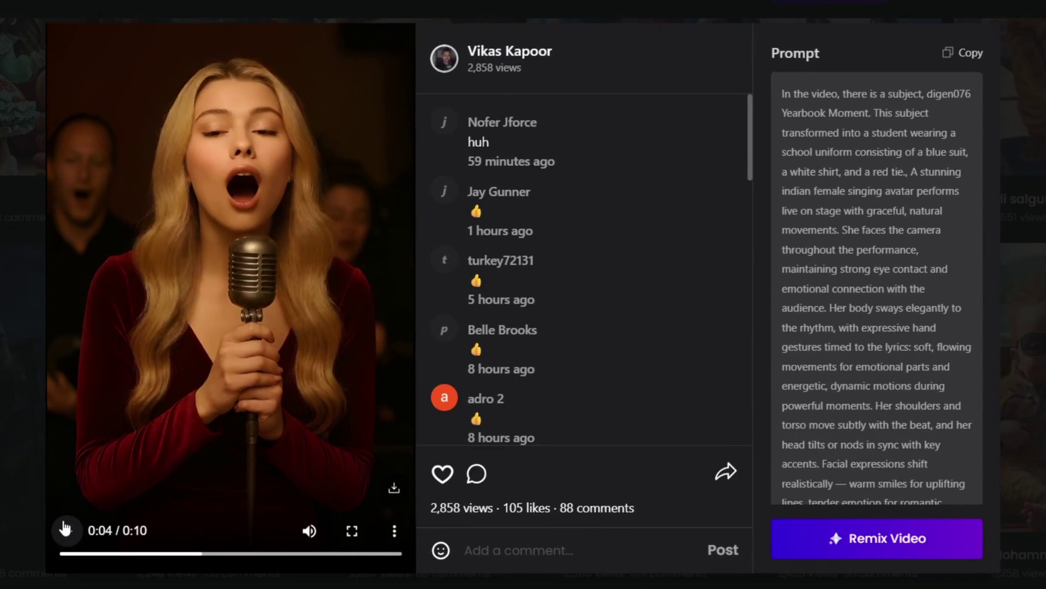
click(64, 528)
key(Escape)
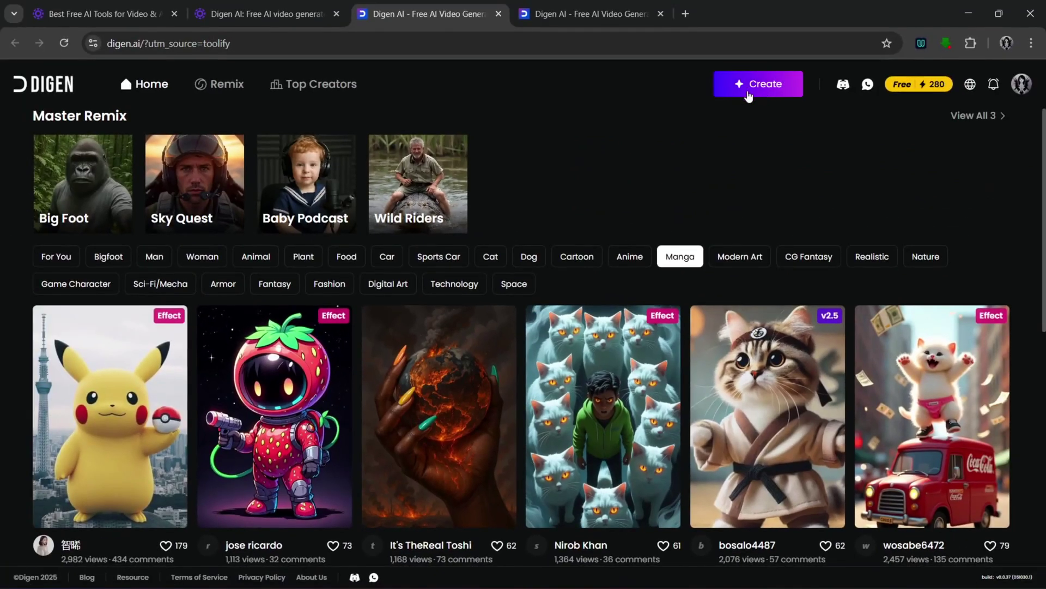
In the video creation workspace, select the prompt text, keep Real Motion Turbo, and check the music options
click(756, 85)
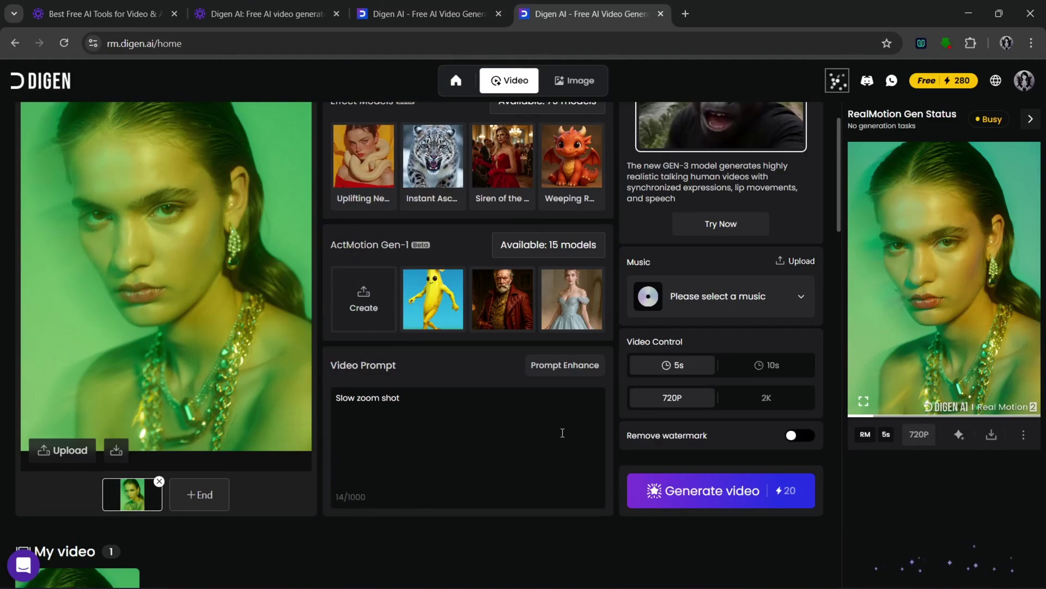
scroll(448, 501, up, 2)
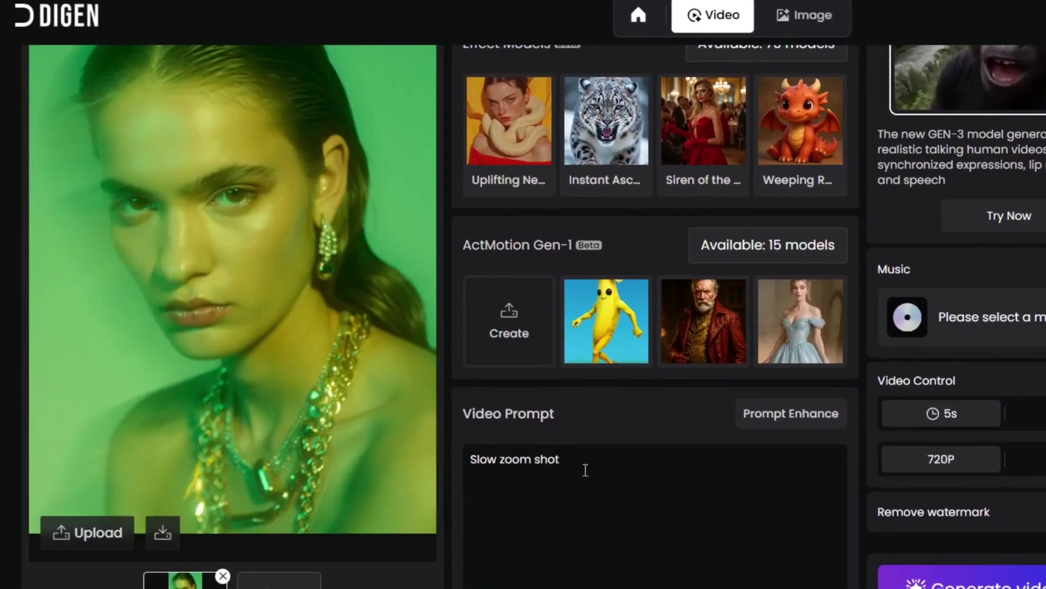
drag(409, 468, 305, 464)
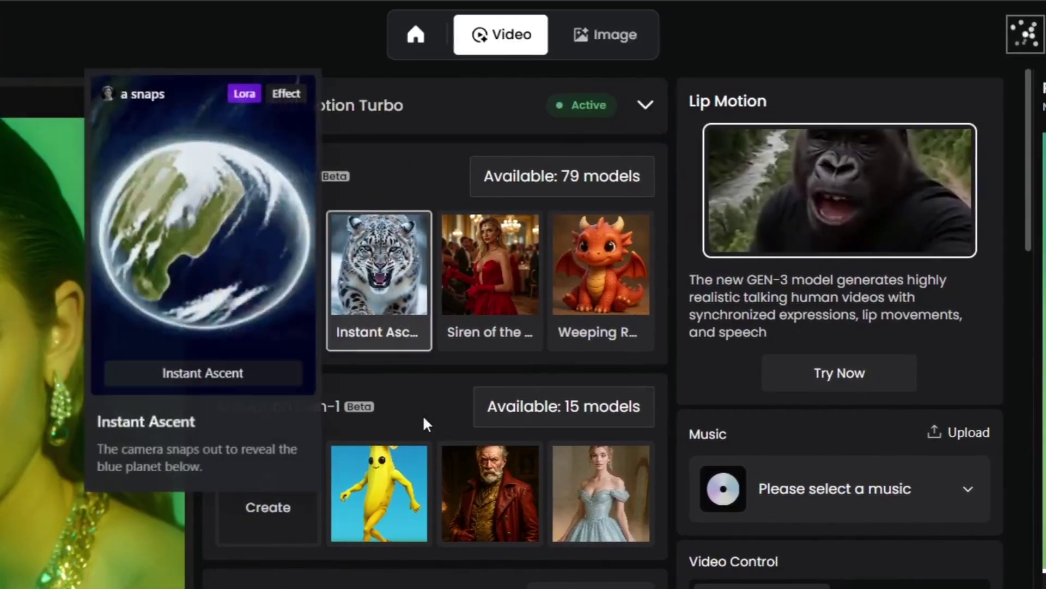
click(635, 108)
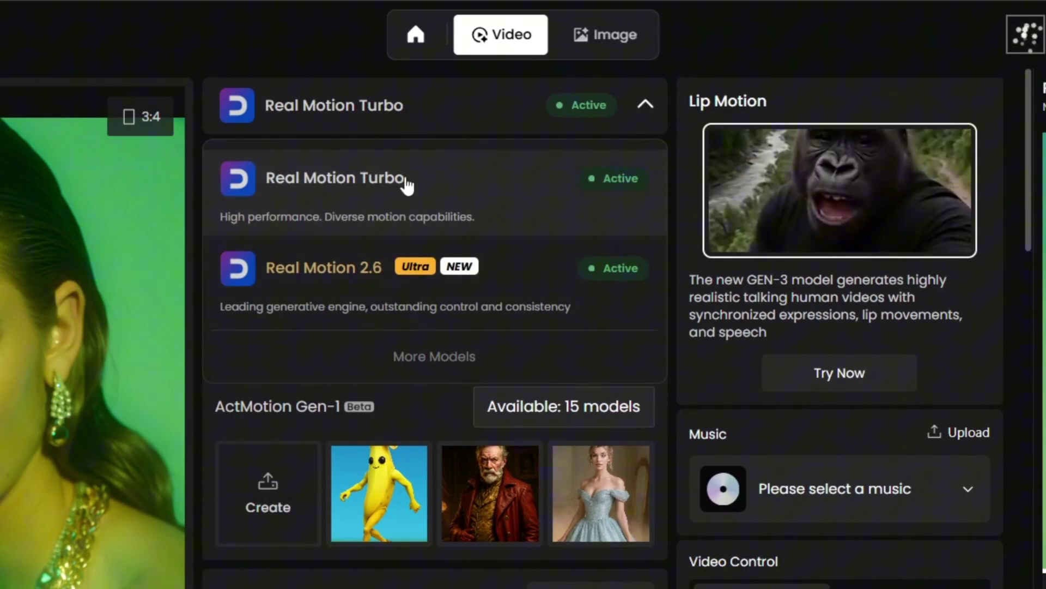
click(402, 182)
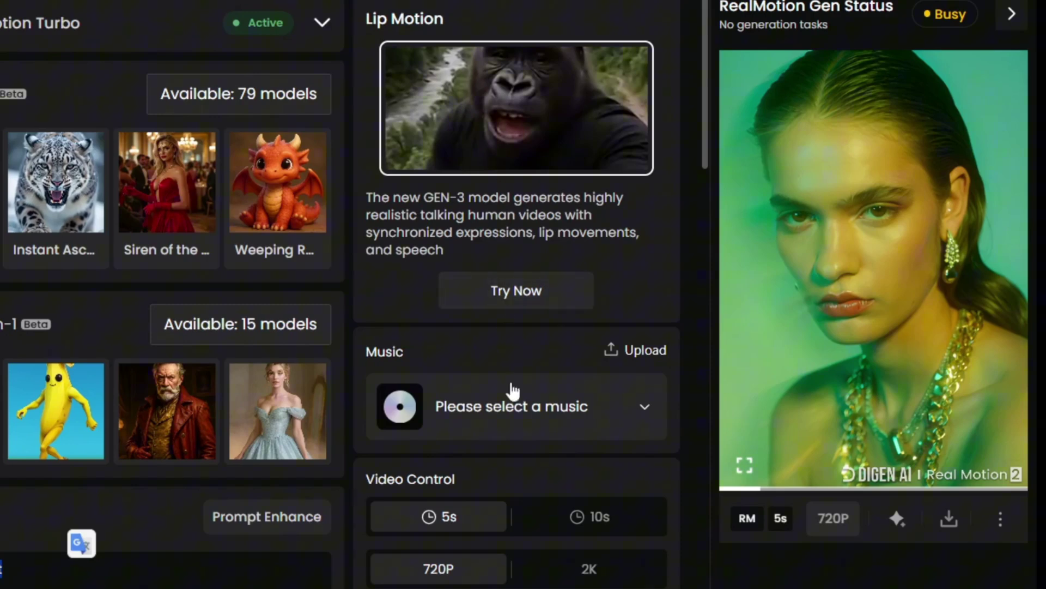
click(602, 416)
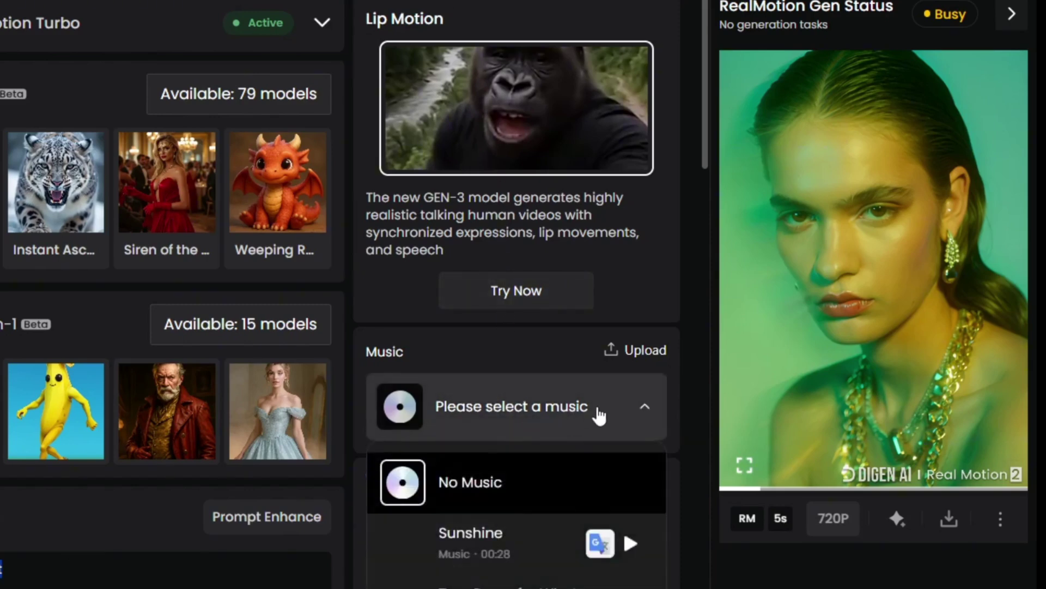
click(587, 408)
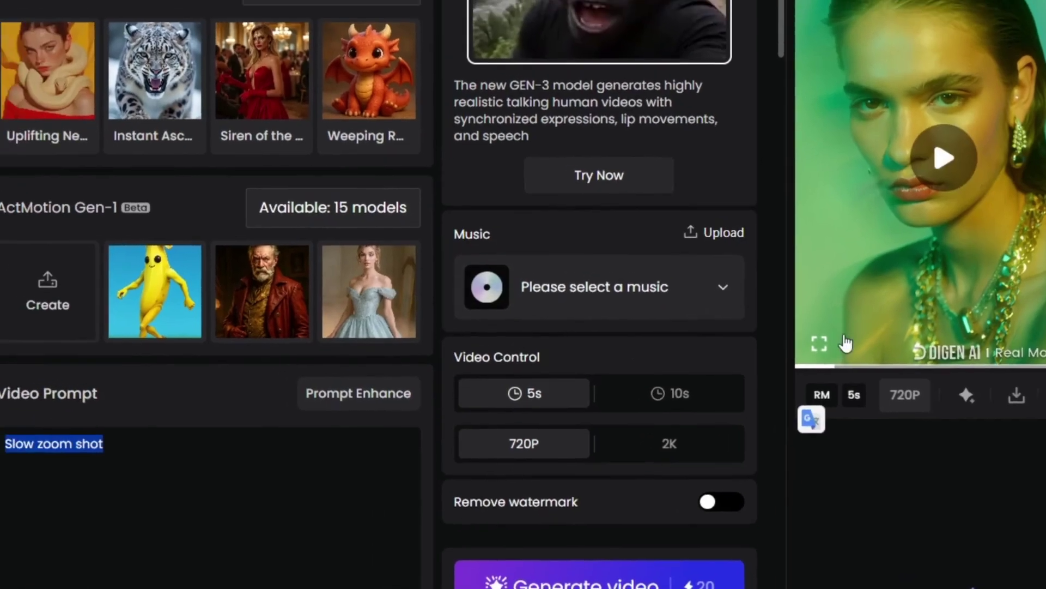
Play the generated slow-zoom clip fullscreen, then close the player
click(755, 321)
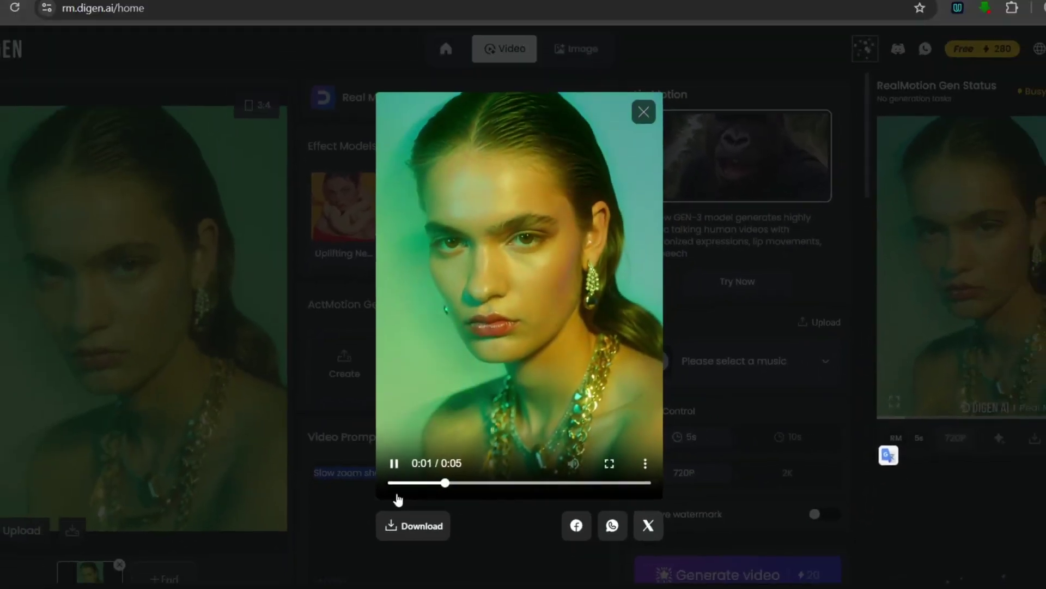
double_click(369, 515)
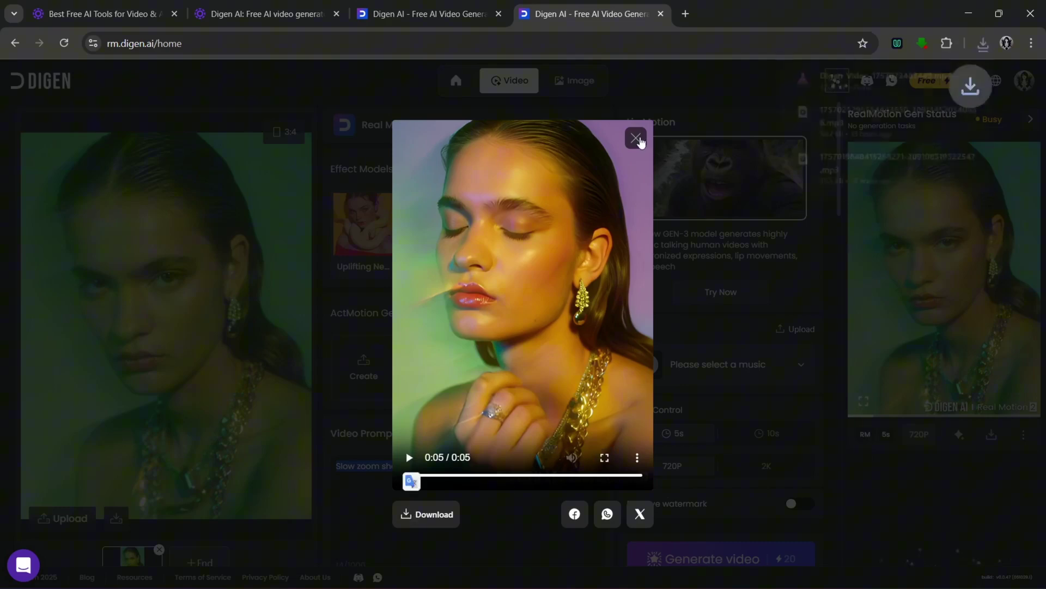
click(636, 138)
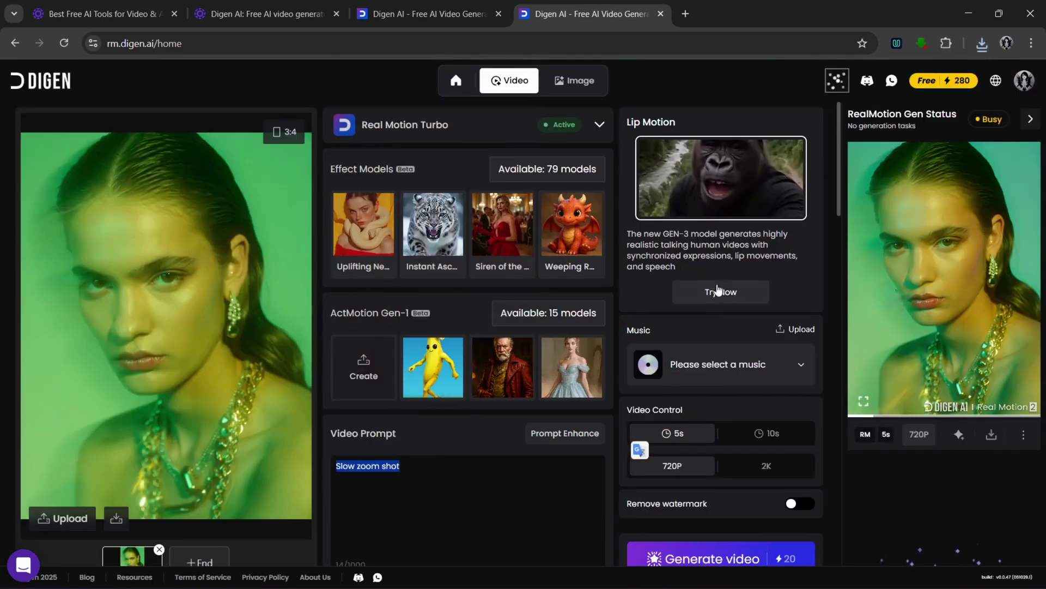
Create an Aurora-voice speech track saying 'Hey there, dont forget to subscribe for more free AI tools.'
click(718, 292)
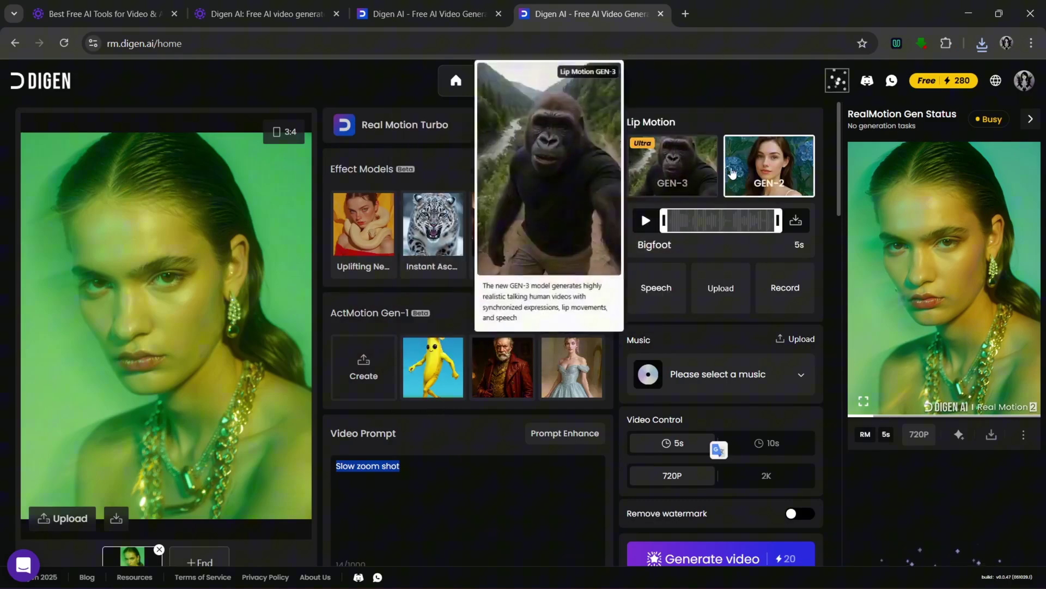
click(658, 288)
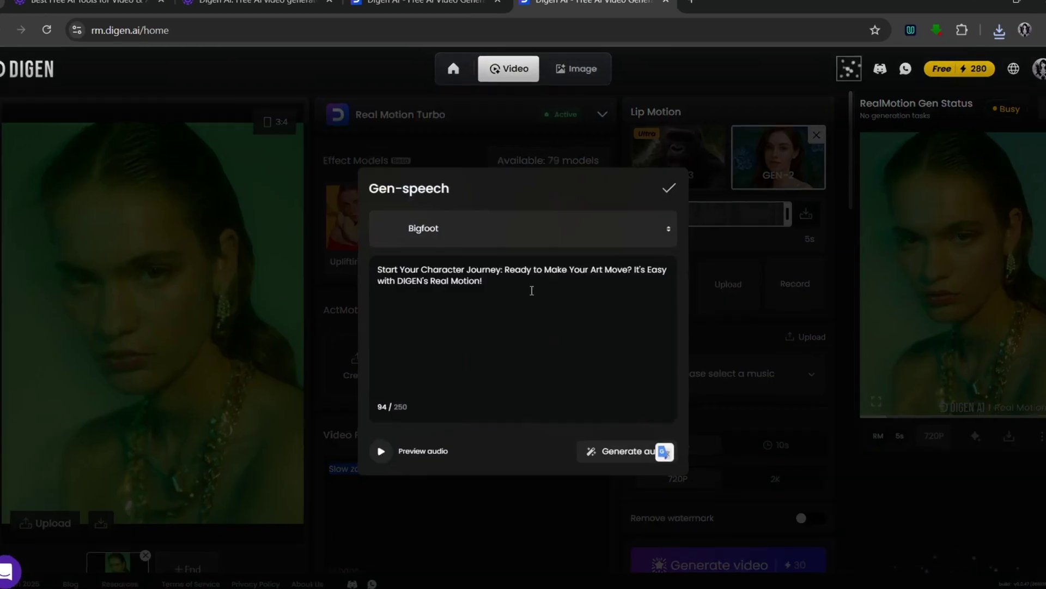
triple_click(532, 294)
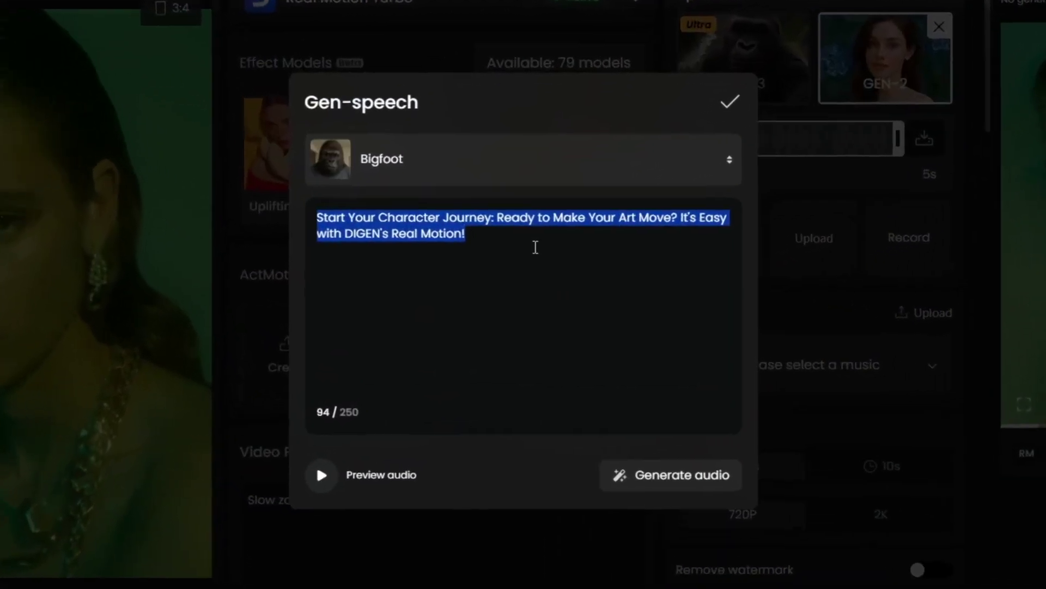
text(Hey there, dont forget to subscribe for more free AI tools.)
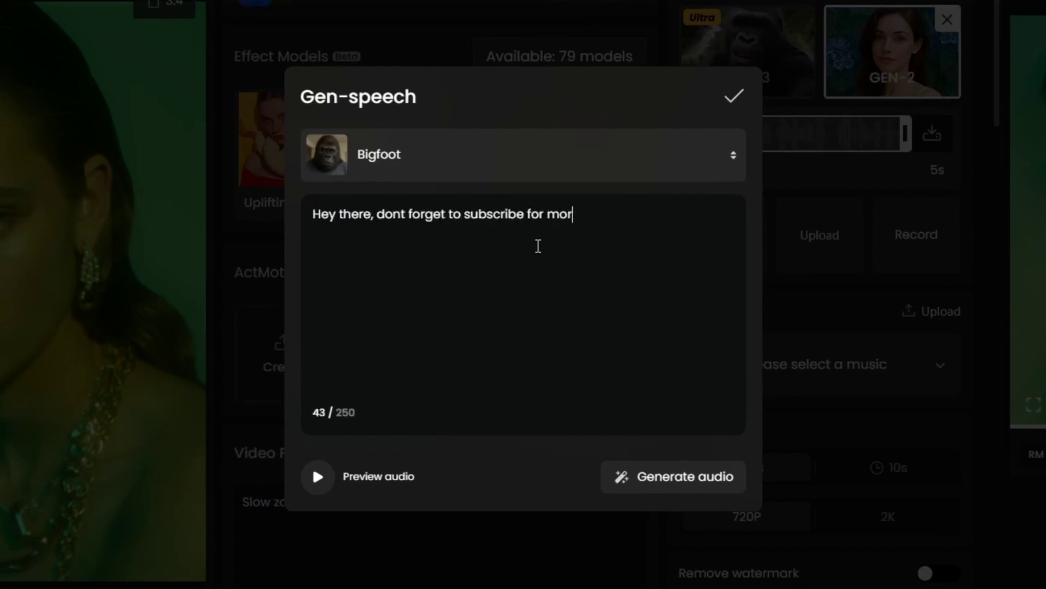
click(707, 170)
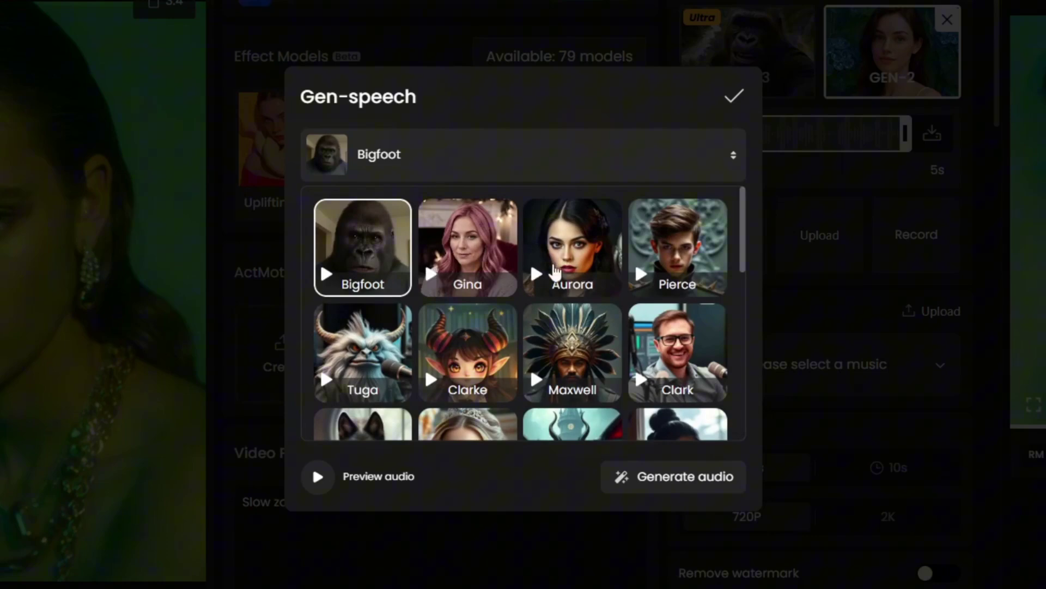
click(574, 266)
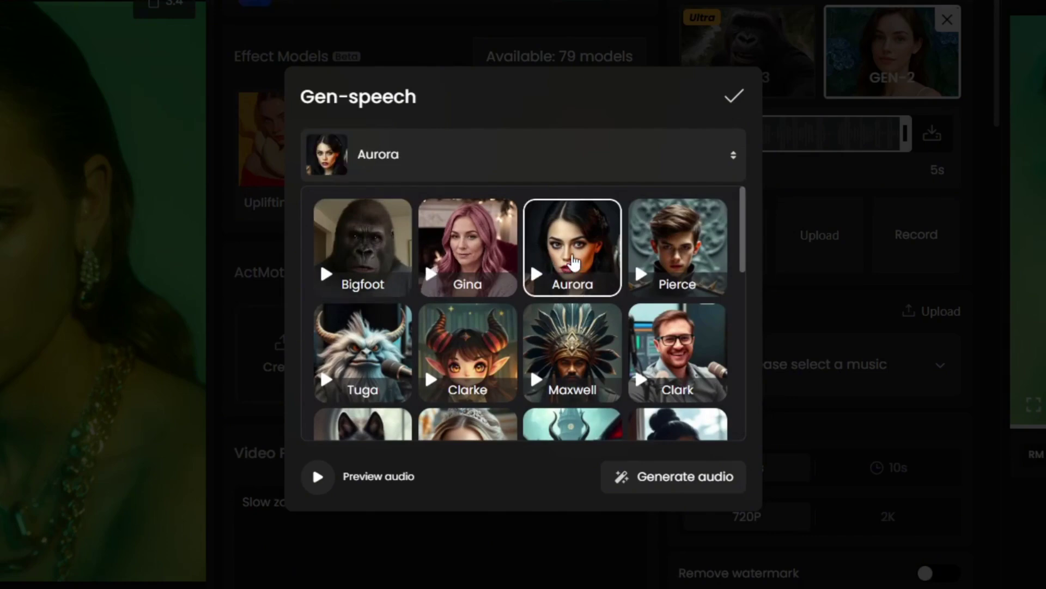
click(674, 486)
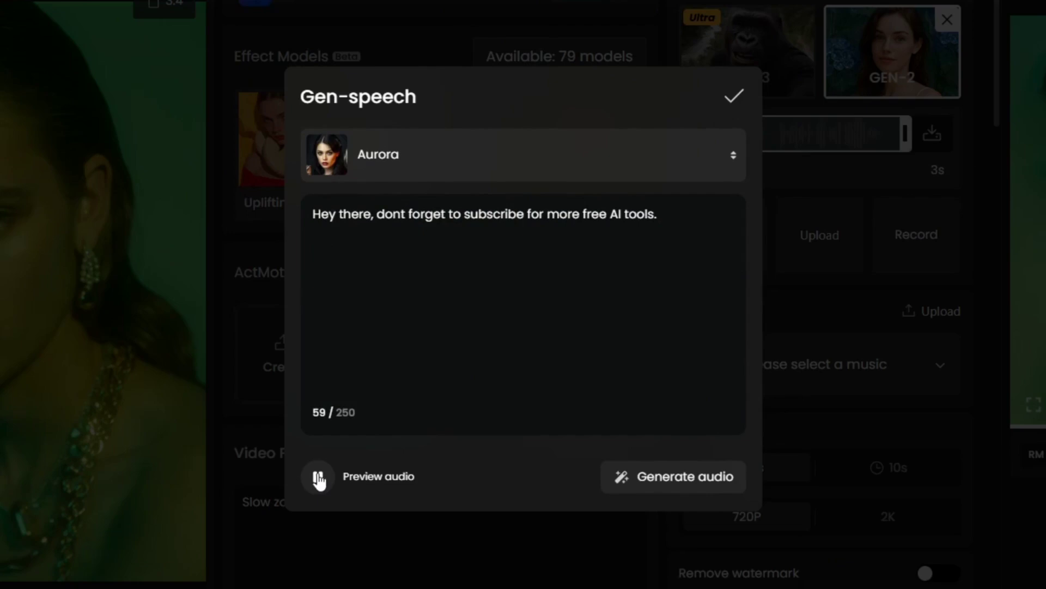
click(738, 100)
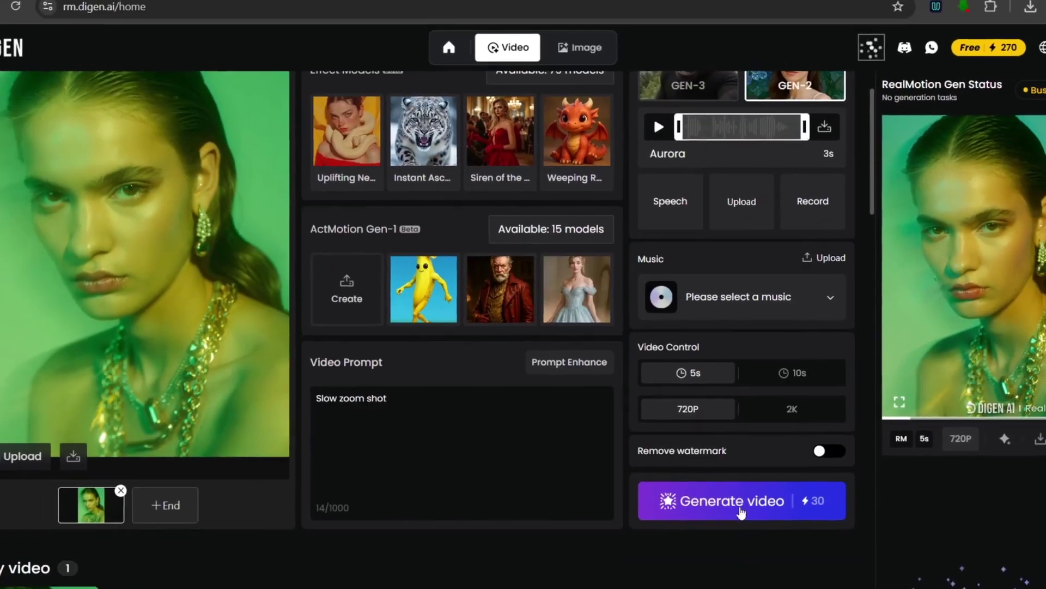
Generate the 3-second lip-synced clip, download it as an mp4, and close the player
click(770, 586)
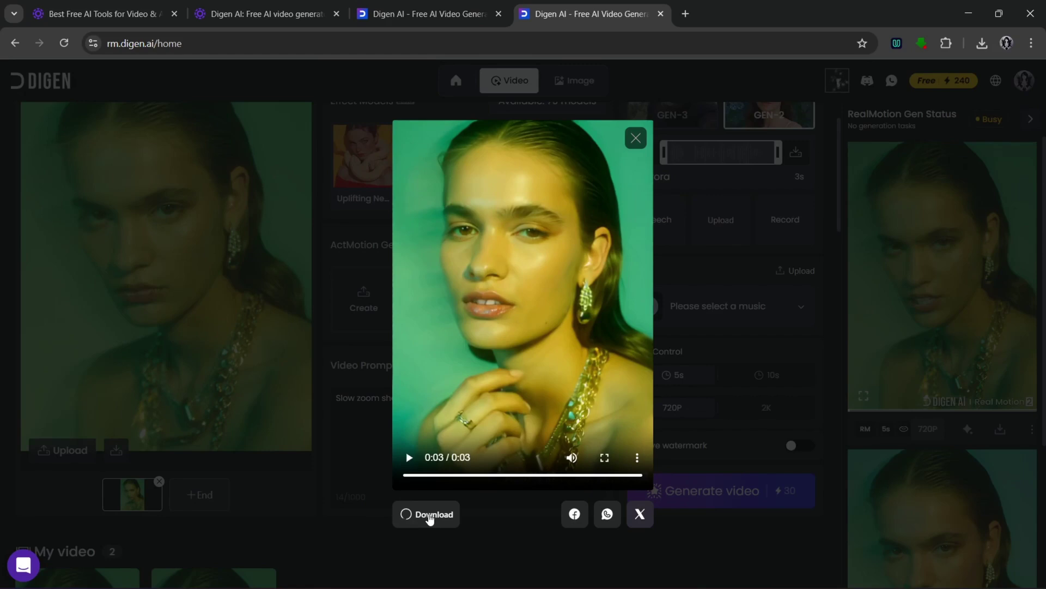
click(430, 516)
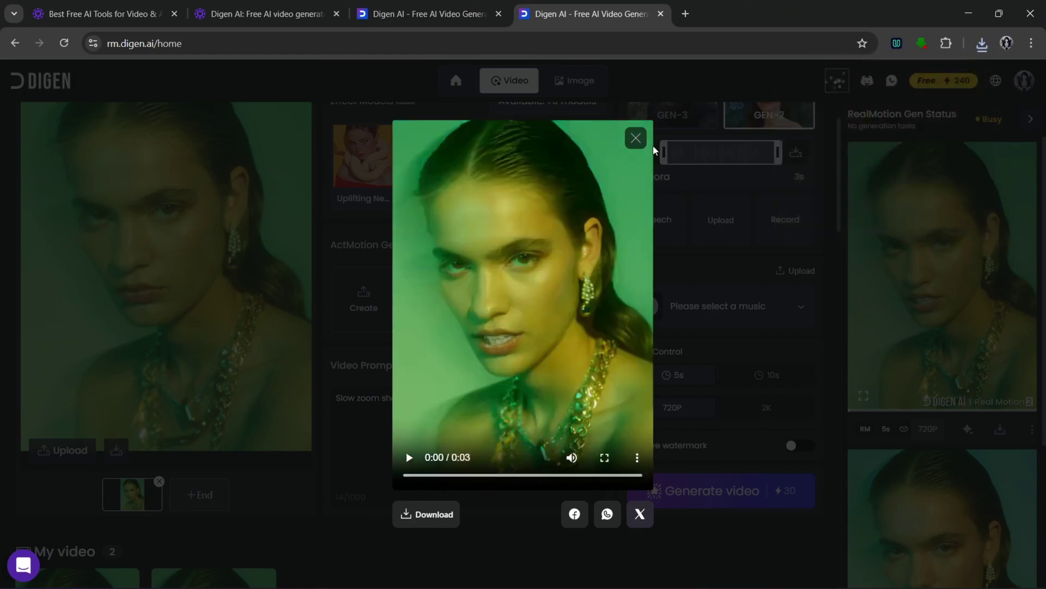
click(639, 141)
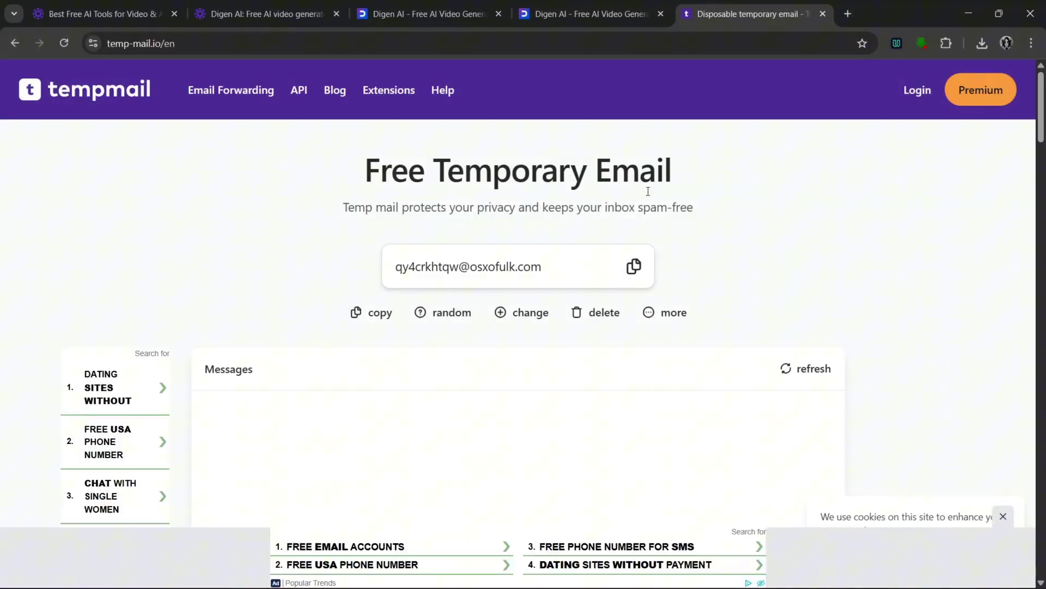
Switch back to the Digen AI video generator tab
click(592, 13)
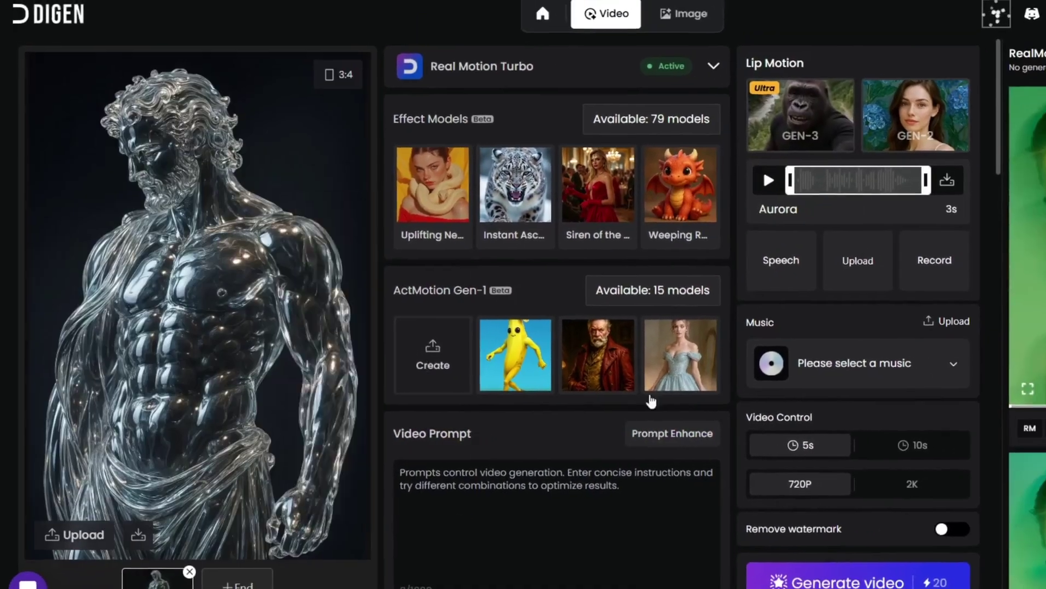
Generate a 5s 720P glass statue video and confirm it appears as the third clip in My video
scroll(654, 398, down, 2)
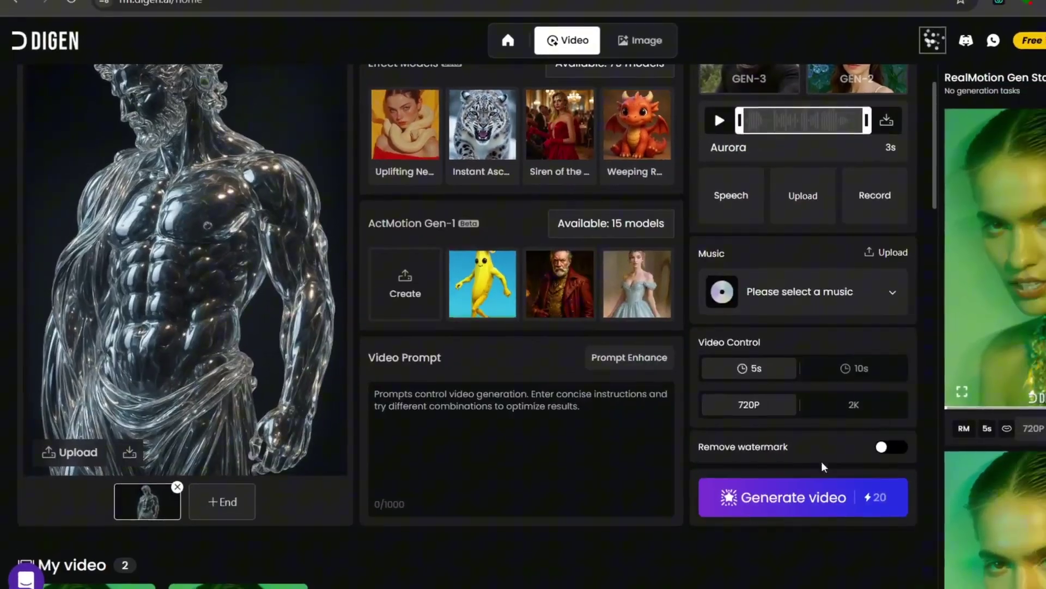
click(725, 493)
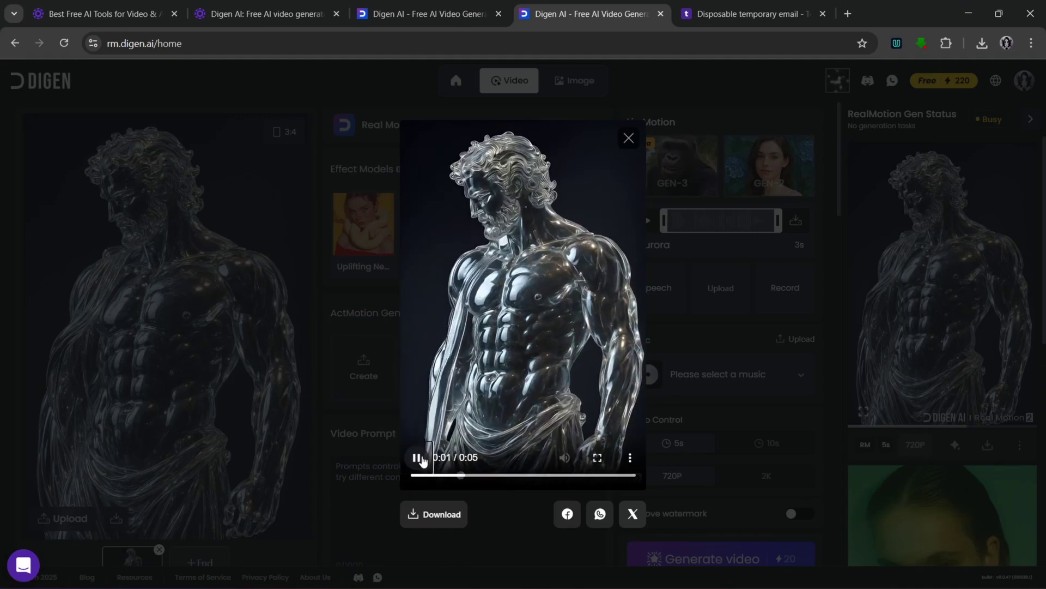
click(629, 139)
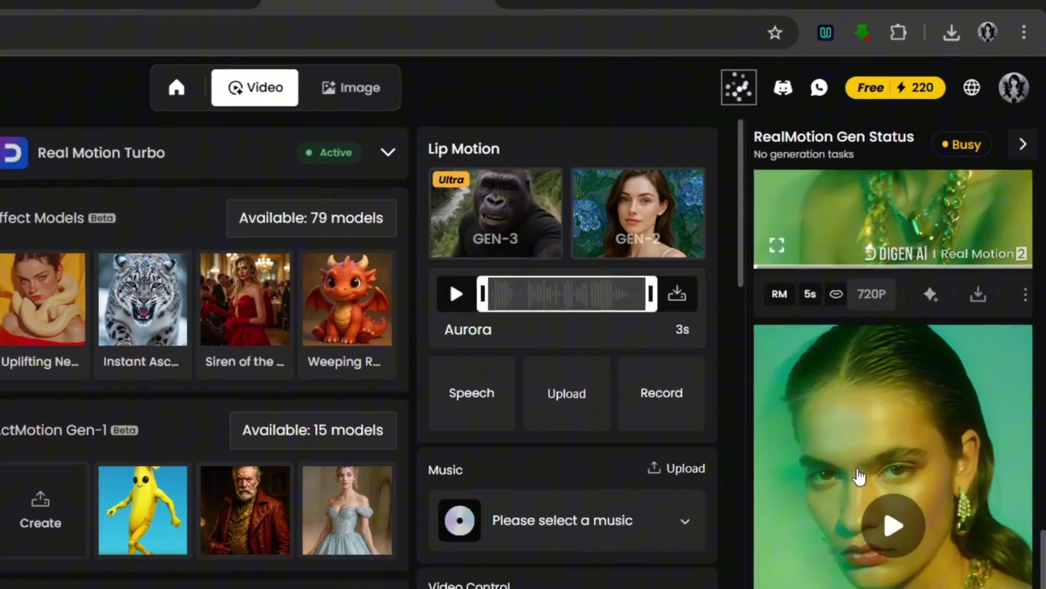
scroll(887, 224, up, 1)
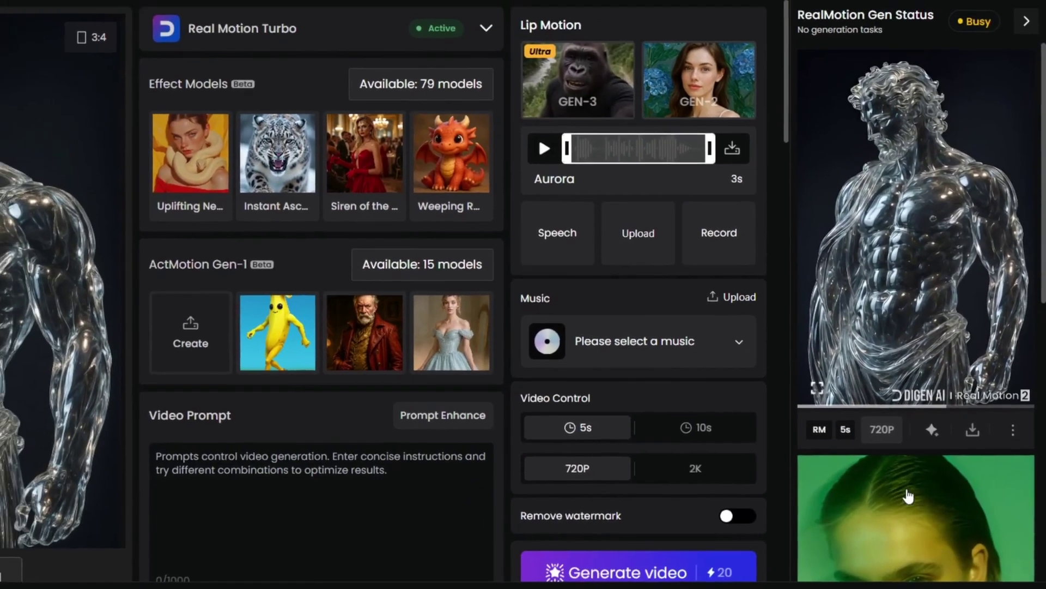
scroll(895, 482, down, 2)
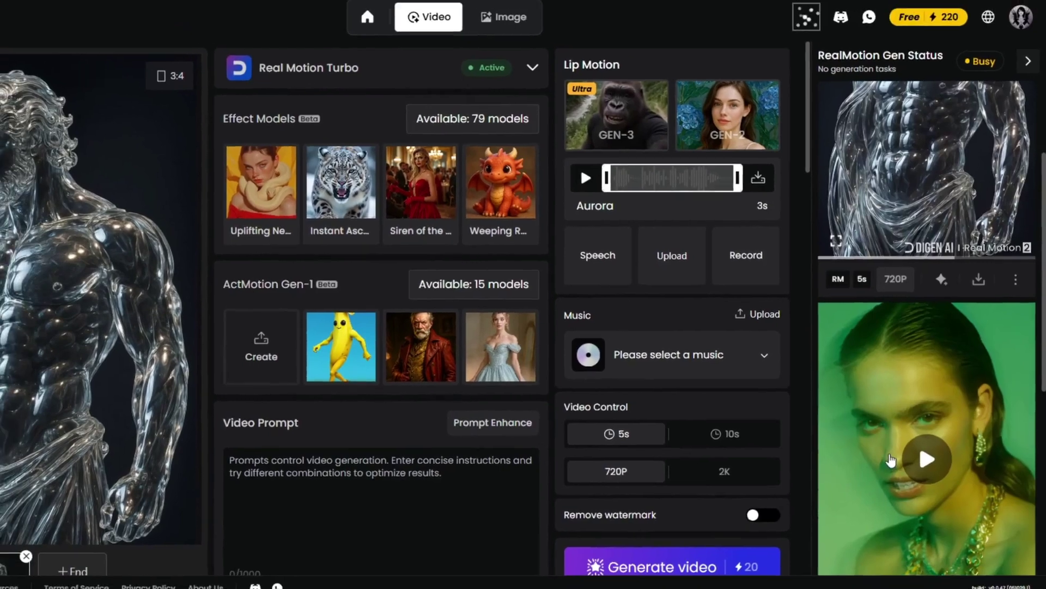
scroll(913, 483, up, 3)
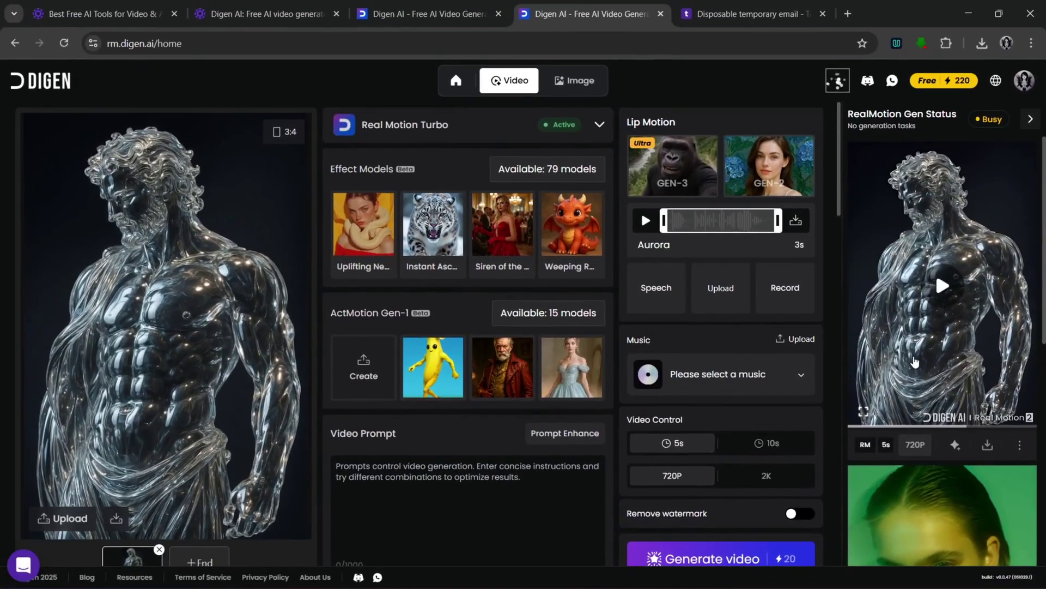
scroll(480, 355, down, 4)
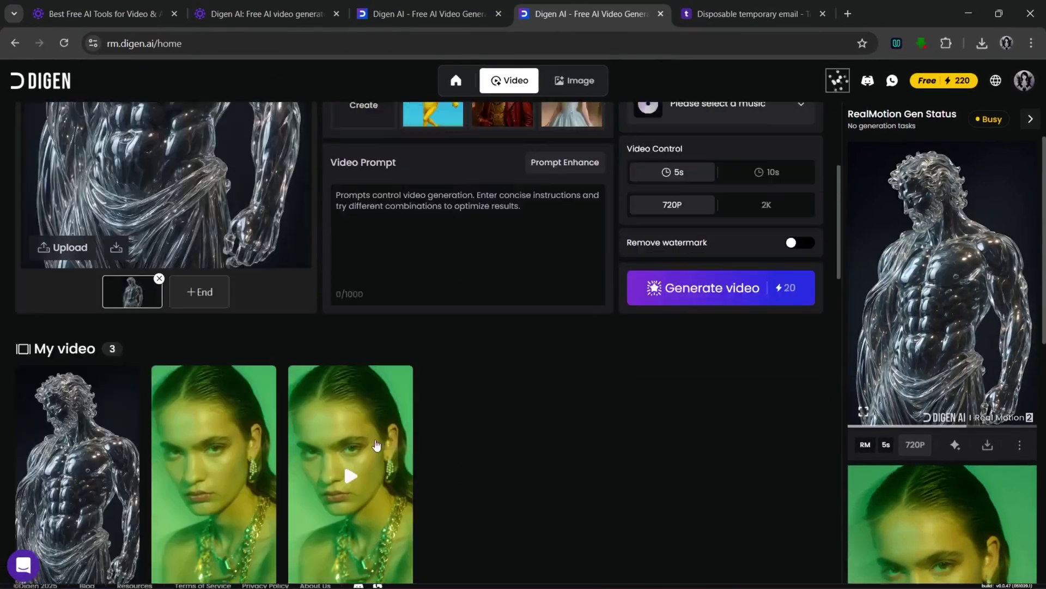
scroll(480, 354, up, 4)
click(565, 82)
Go to the image generation page and browse the style models without choosing one
click(512, 86)
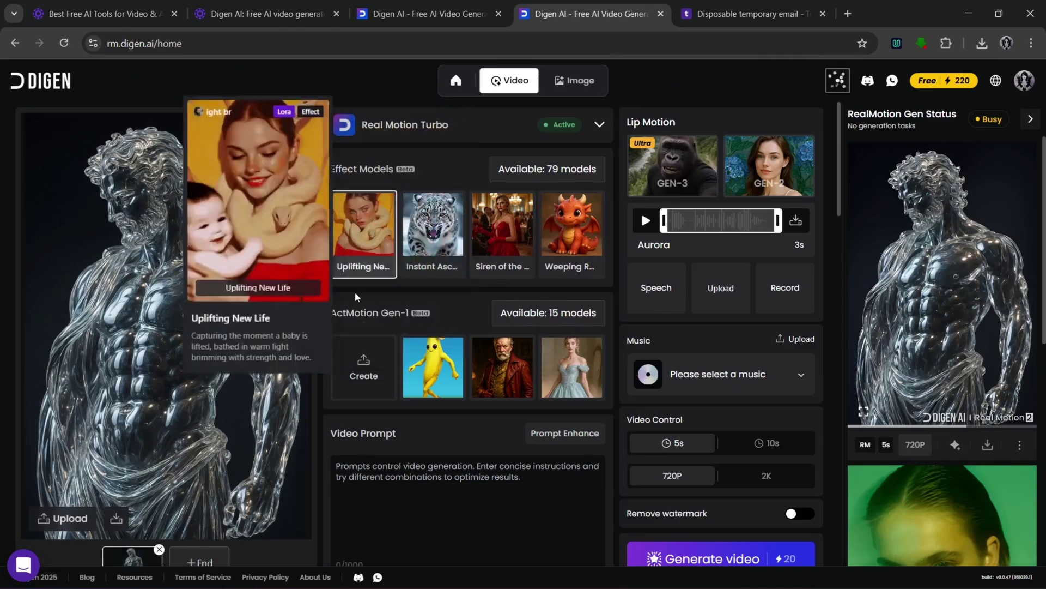
click(569, 90)
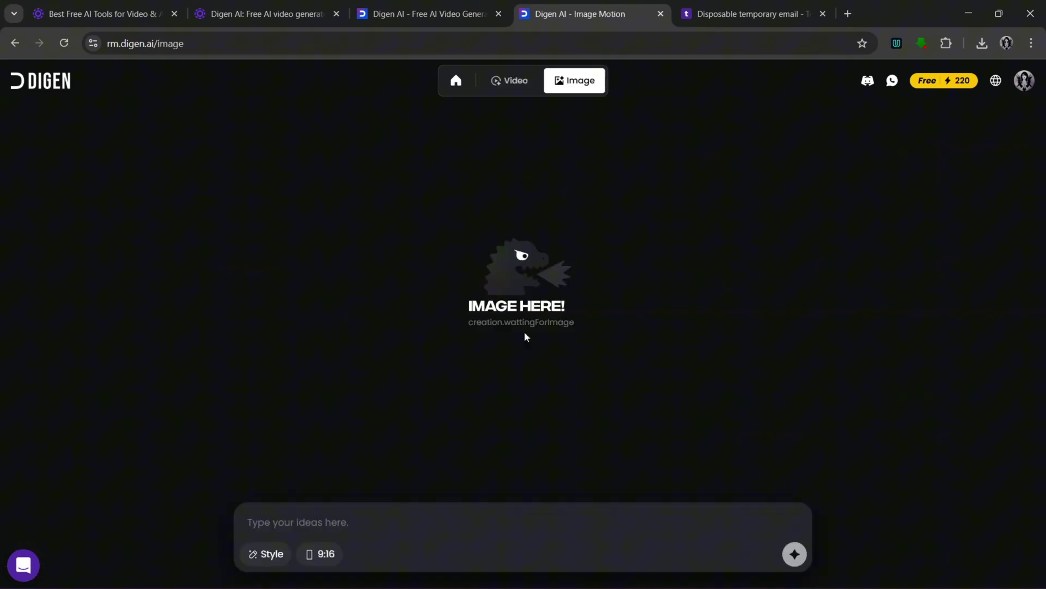
click(265, 554)
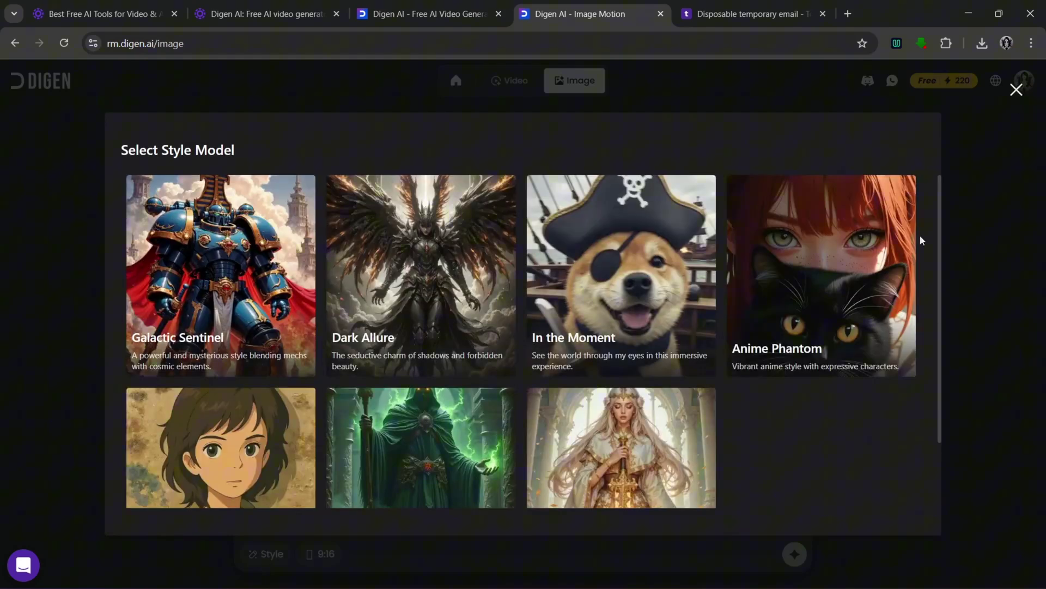
scroll(865, 280, down, 2)
click(1017, 88)
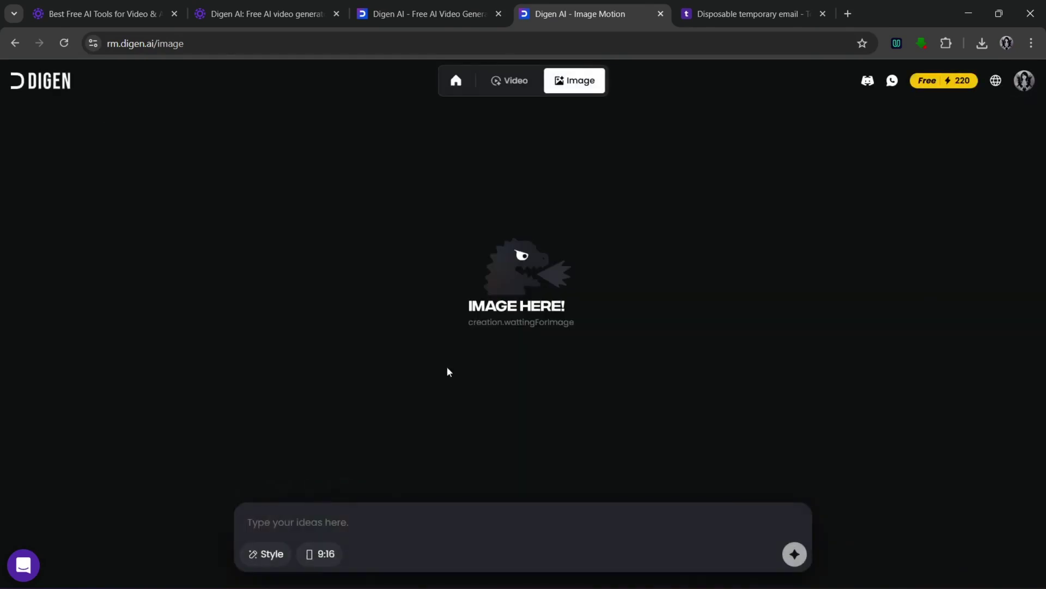
Paste the Naples elderly-man-in-black-car prompt and set the aspect ratio to 16:9
click(306, 522)
text(A portrait of an elderly Italian man in a classic black car parked on a sun-drenched street in Naples. The man's face is bathed in the warm, golden light of the late afternoon sun, his gaze distant as he rests his hands on the steering wheel. The scene evokes a sense of nostalgia and faded grandeur, captured on 35mm film with a slightly faded color palette and subtle light leaks.)
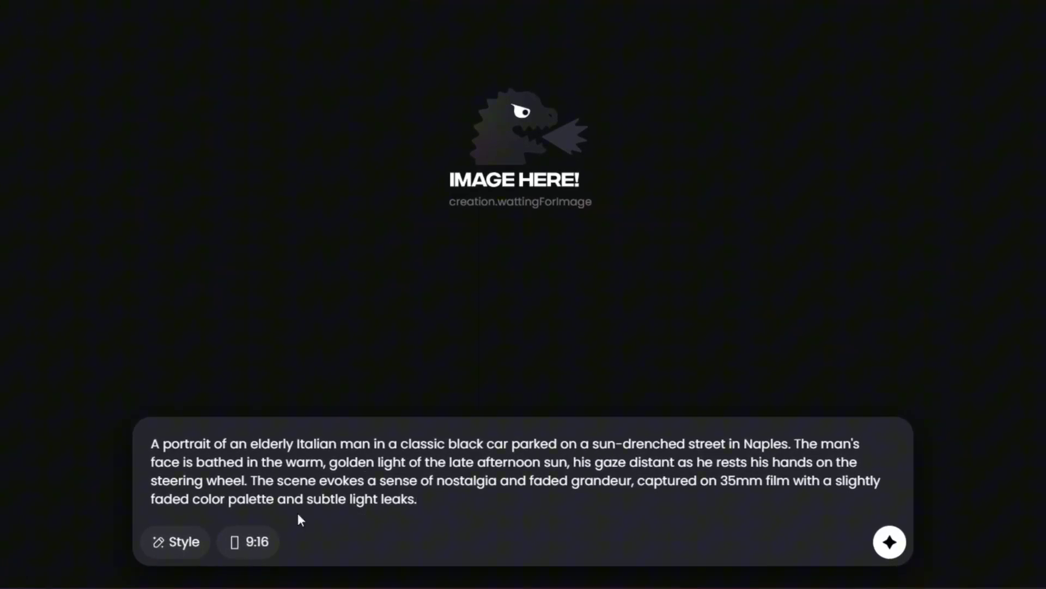
click(257, 548)
click(339, 395)
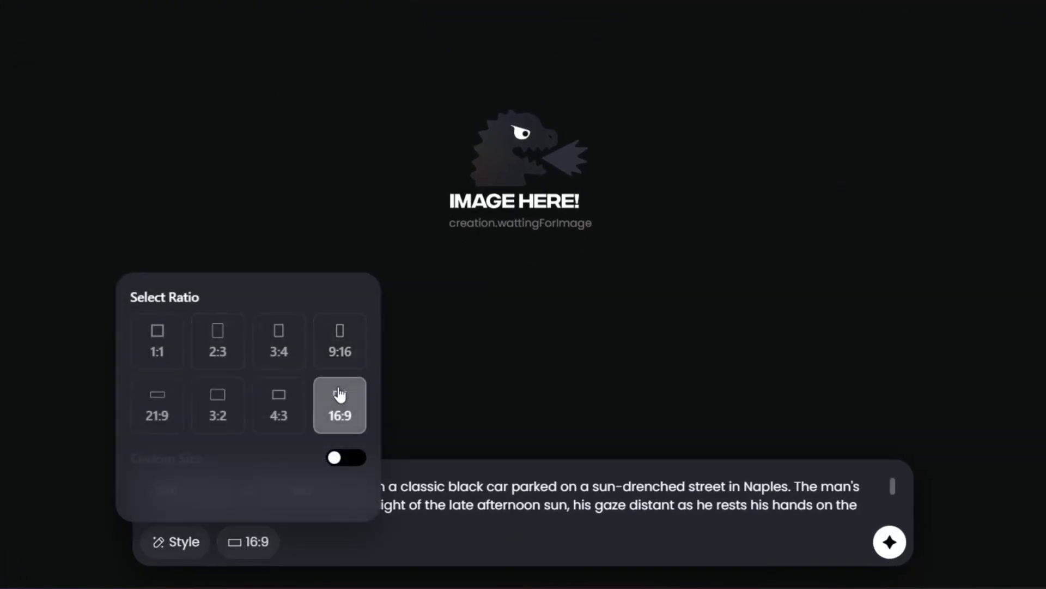
click(471, 406)
scroll(557, 499, down, 3)
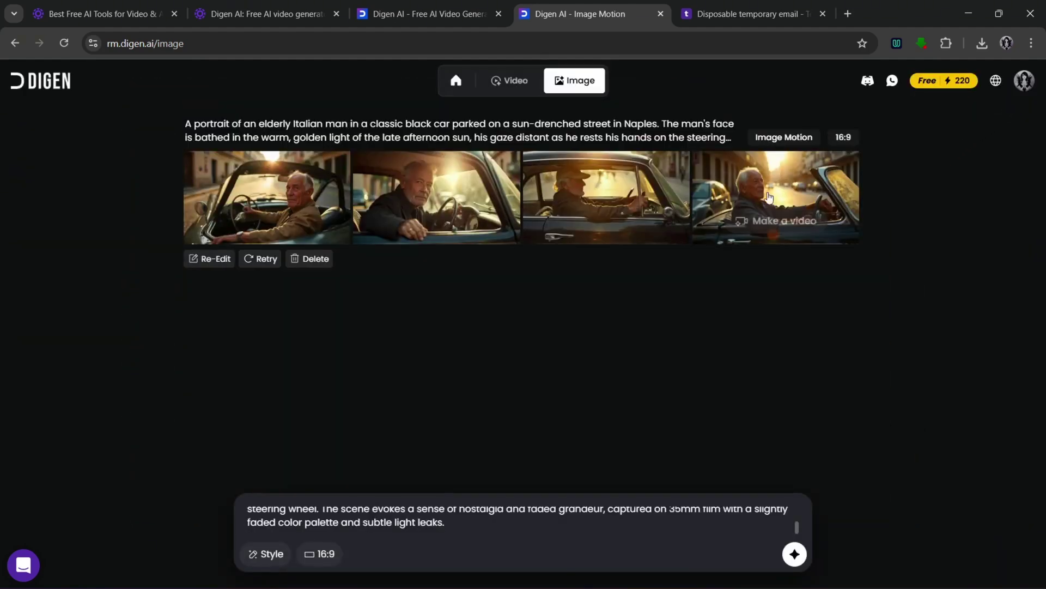
Preview the fourth and first generated car images full size, then close the preview
click(729, 198)
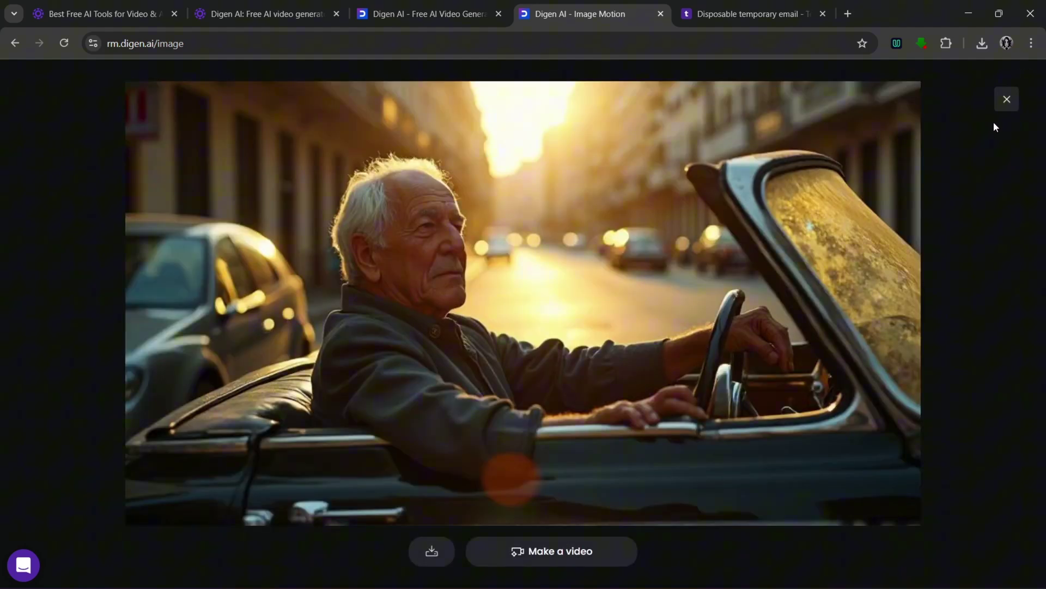
click(1005, 103)
click(334, 197)
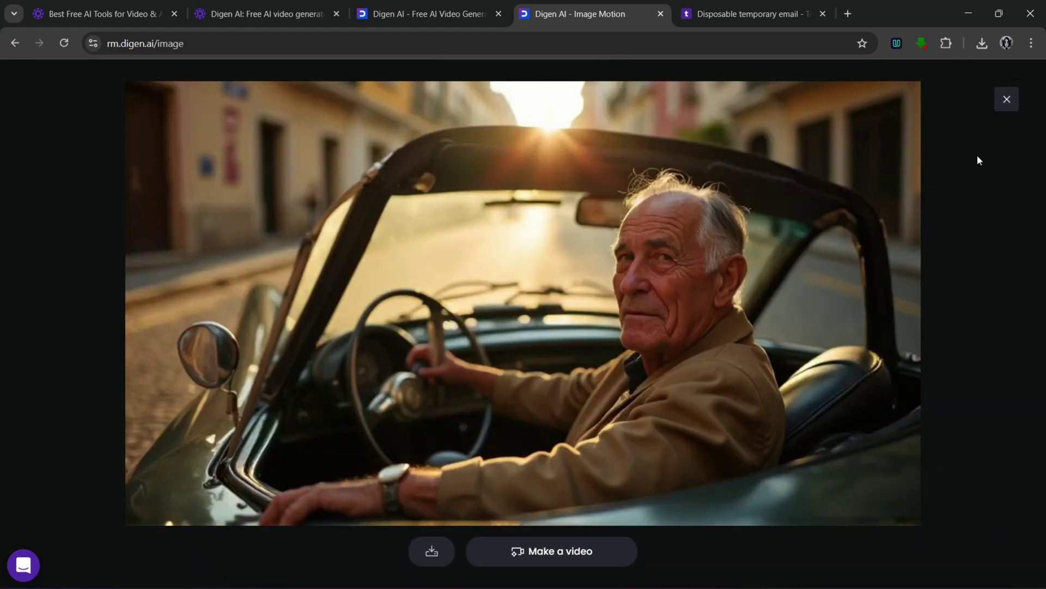
click(1006, 100)
Replace the prompt with the black-jumpsuit fashion model description and generate the images
triple_click(441, 516)
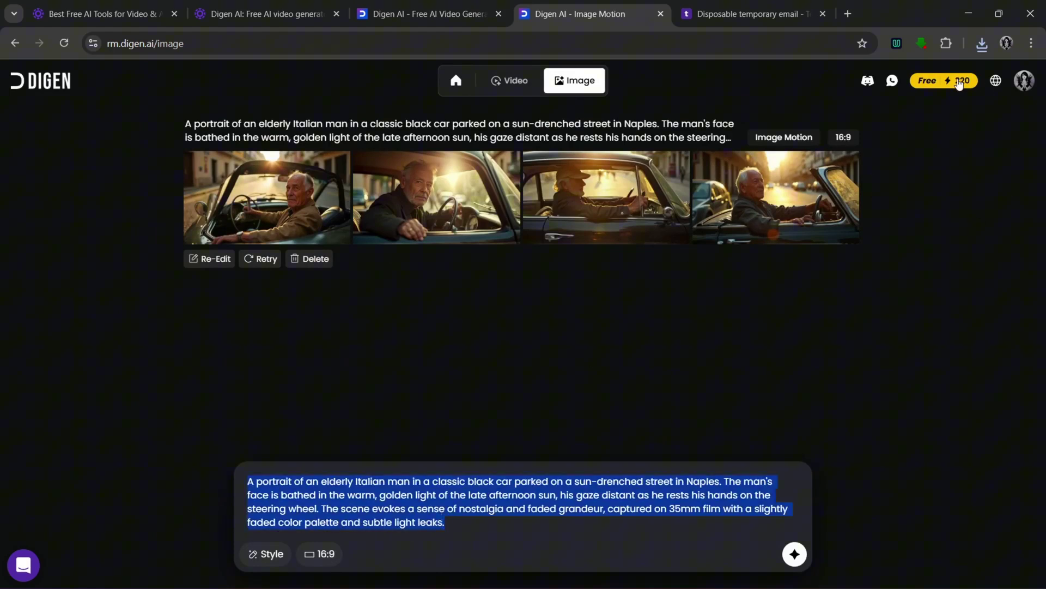
text(A fashion model wearing a flowing black jumpsuit strikes a pose in a sun-drenched minimalist apartment. The image is captured from a low angle, highlighting the architecture of the space, with white walls, high ceilings, and large windows that flood the room with natural light. The model leans against a sleek white counter, a vase of vibrant bird-of-paradise flowers adding a splash of color. The overall aesthetic is minimalist and modern.)
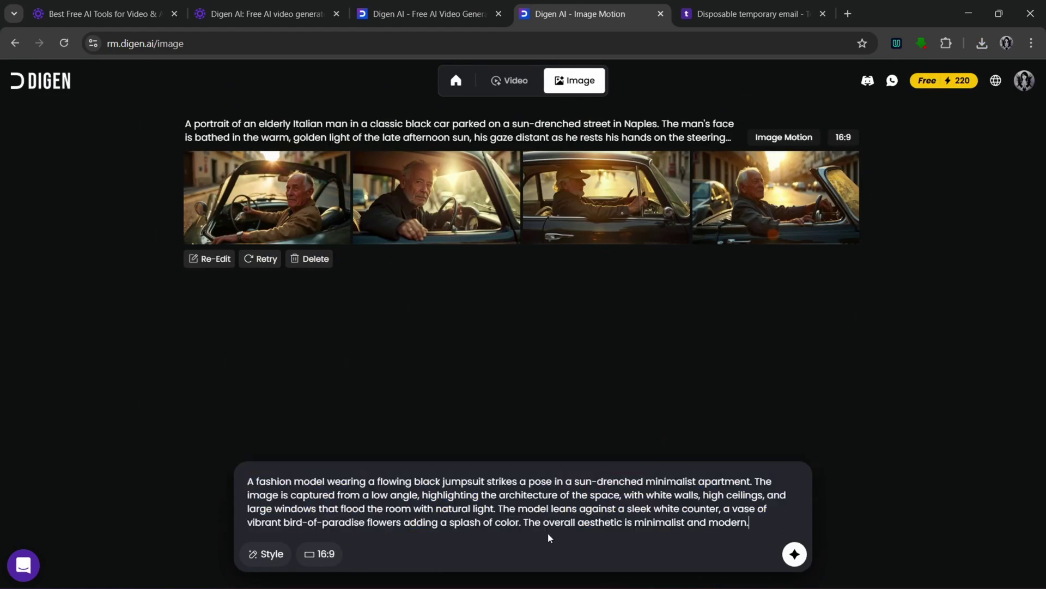
click(794, 554)
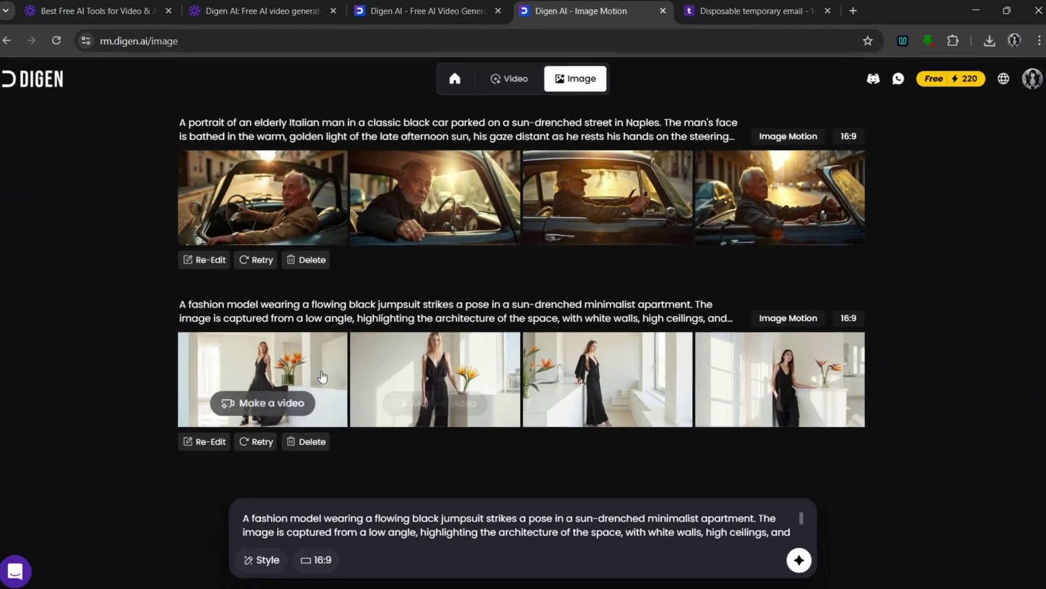
Generate a 5-second video from the second fashion image of the black-jumpsuit model
click(67, 499)
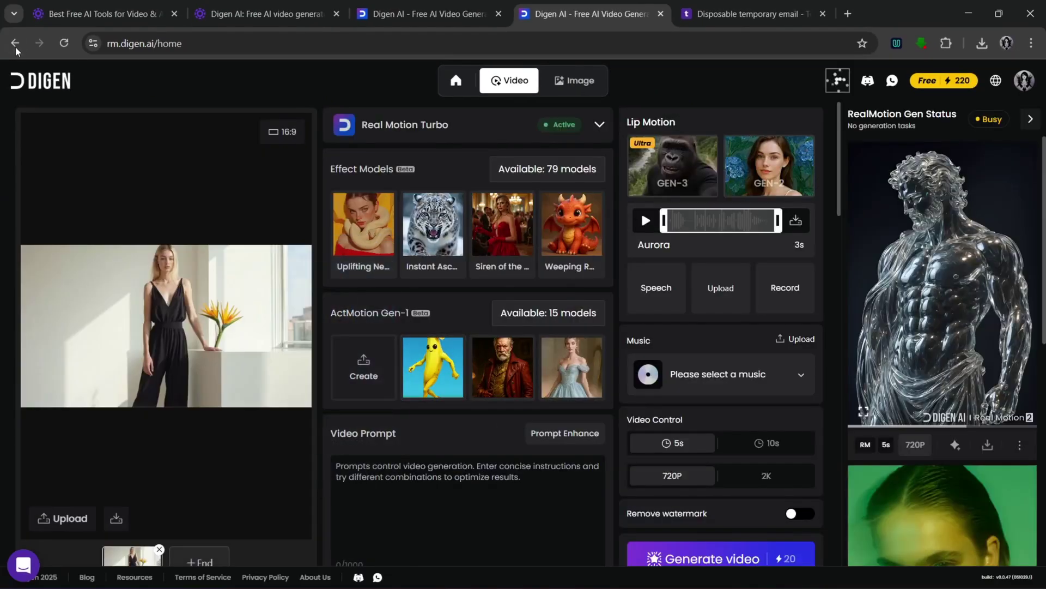
click(567, 82)
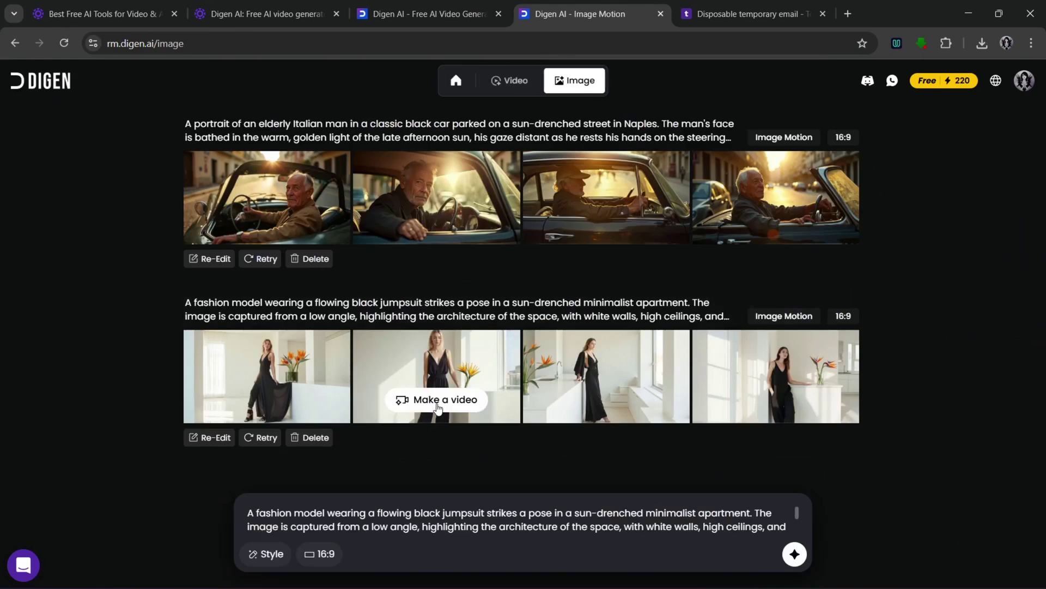
click(445, 404)
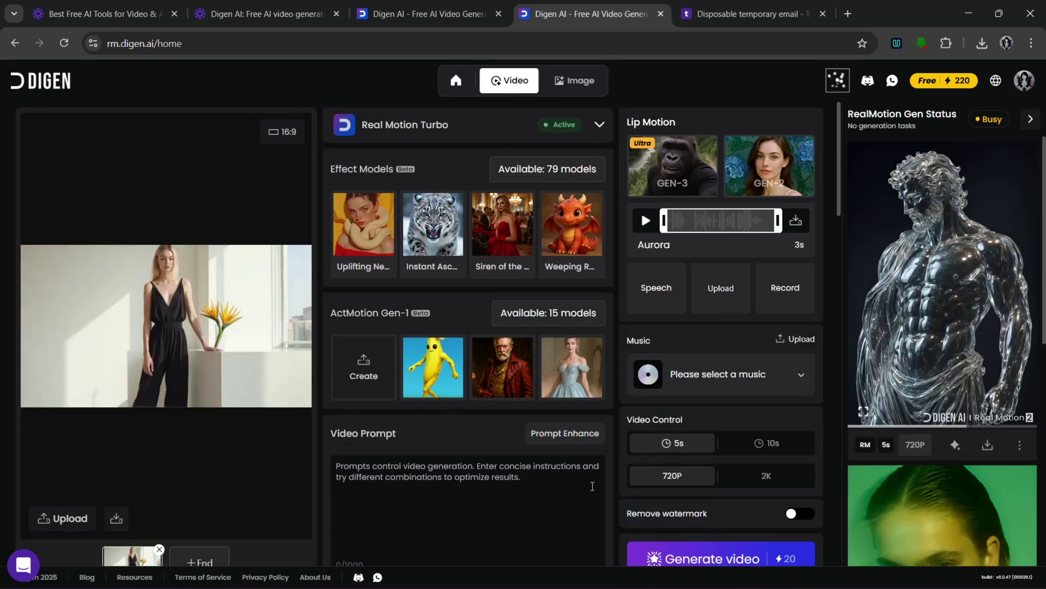
scroll(410, 423, down, 1)
click(717, 493)
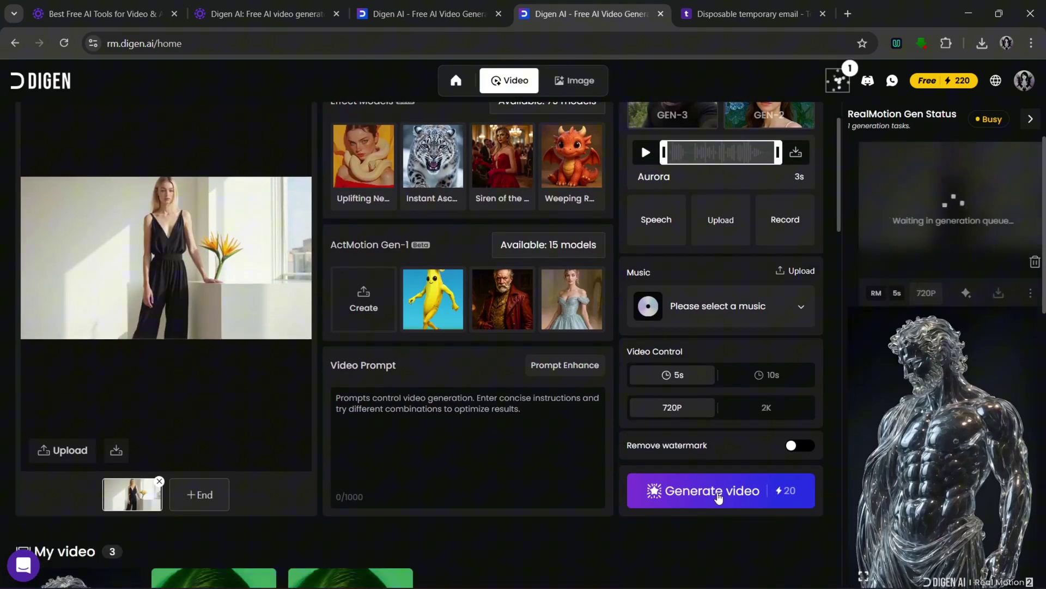
scroll(835, 370, up, 1)
Play back the finished 720P black-jumpsuit model video, then close the player
click(863, 259)
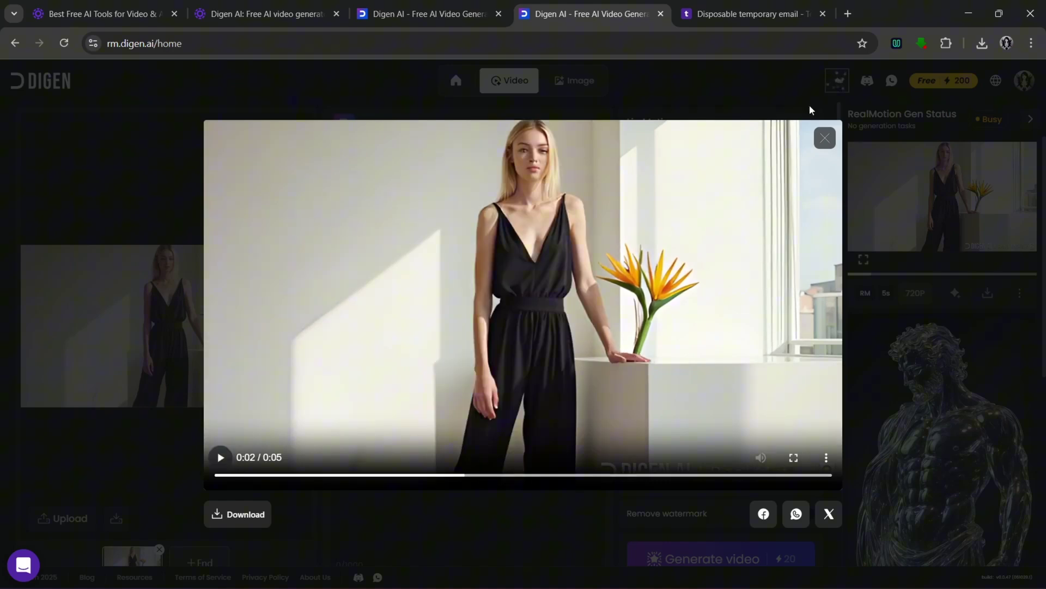
click(823, 138)
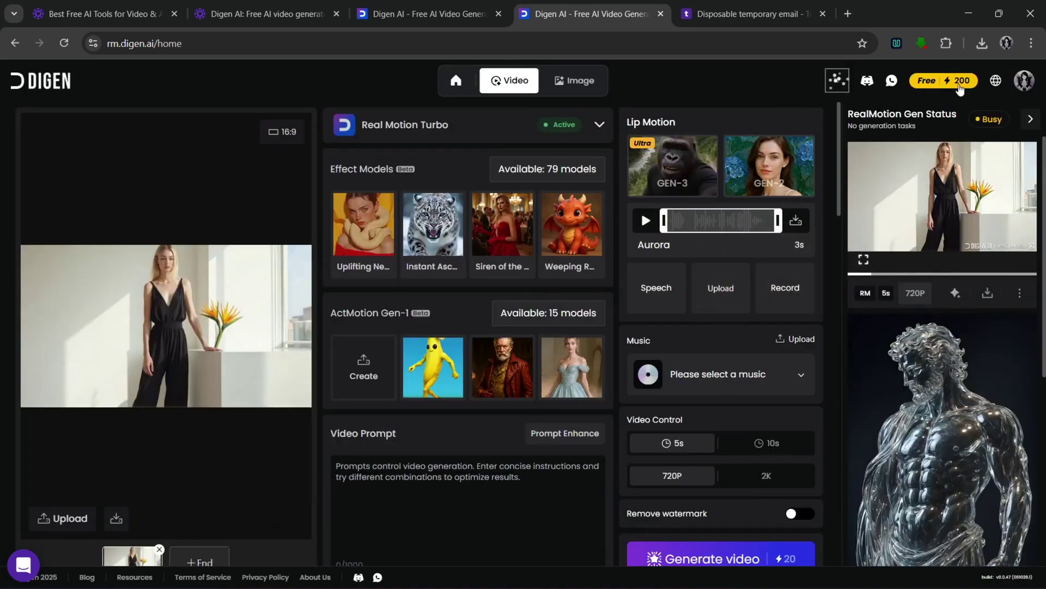
scroll(964, 158, down, 6)
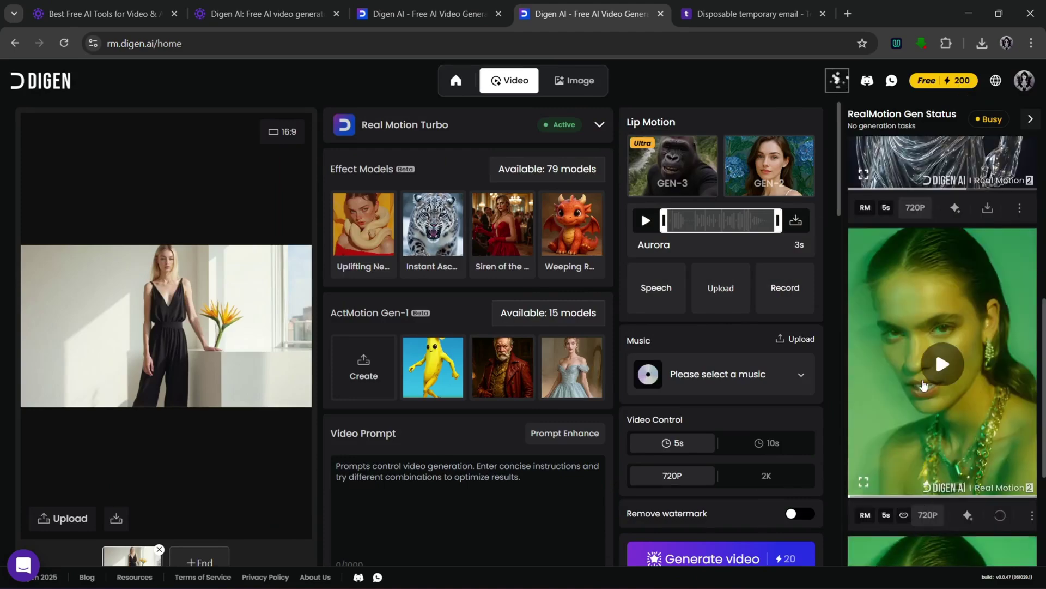
scroll(935, 349, up, 5)
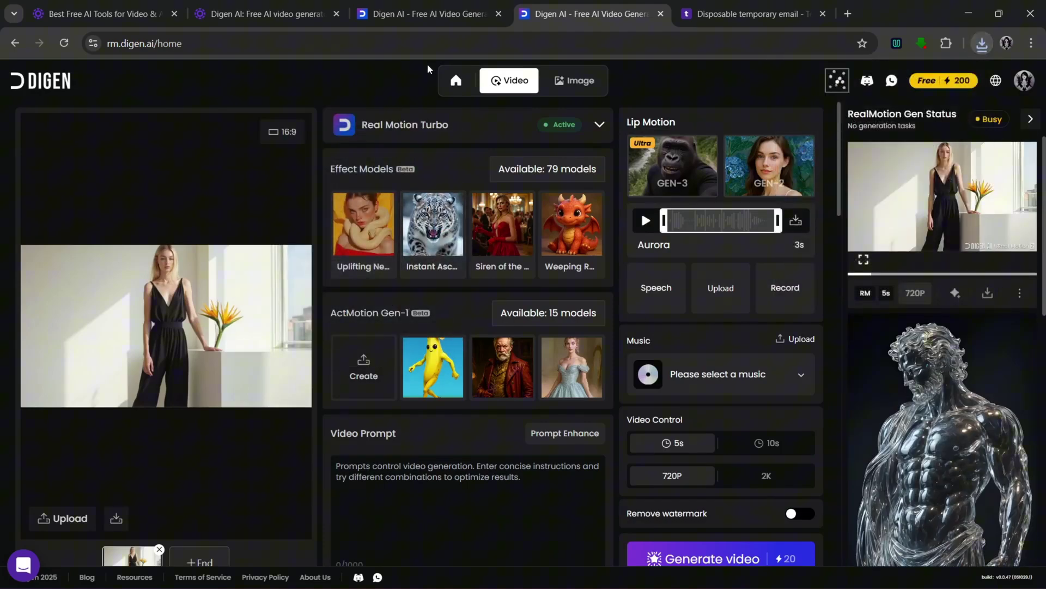
Return to the Toolify.ai tab and browse its free Video & Animation tools list
click(103, 14)
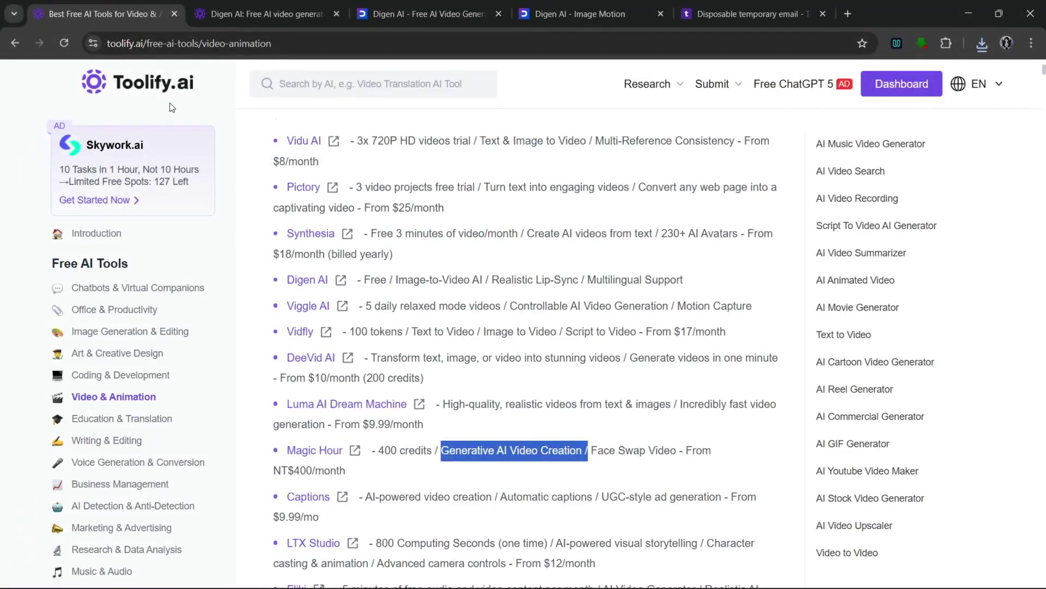
scroll(431, 371, down, 3)
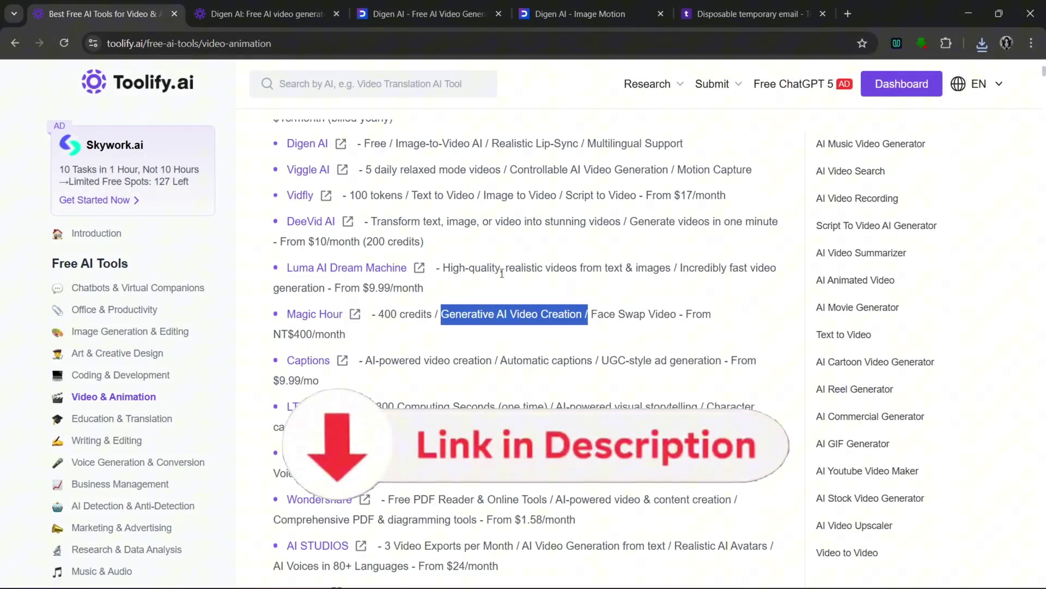
scroll(368, 276, down, 3)
scroll(327, 267, up, 4)
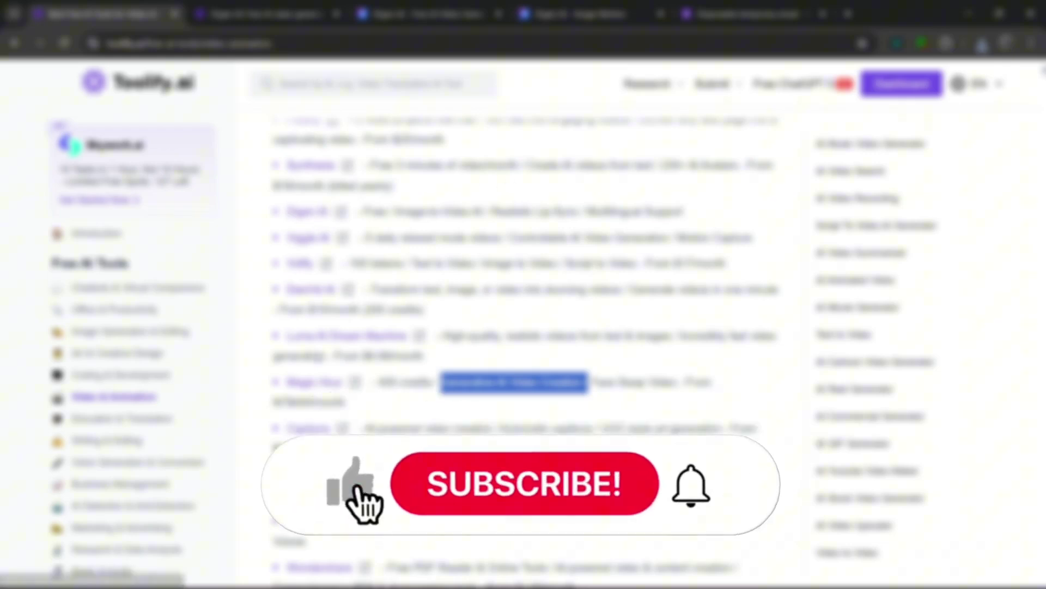
scroll(295, 253, down, 3)
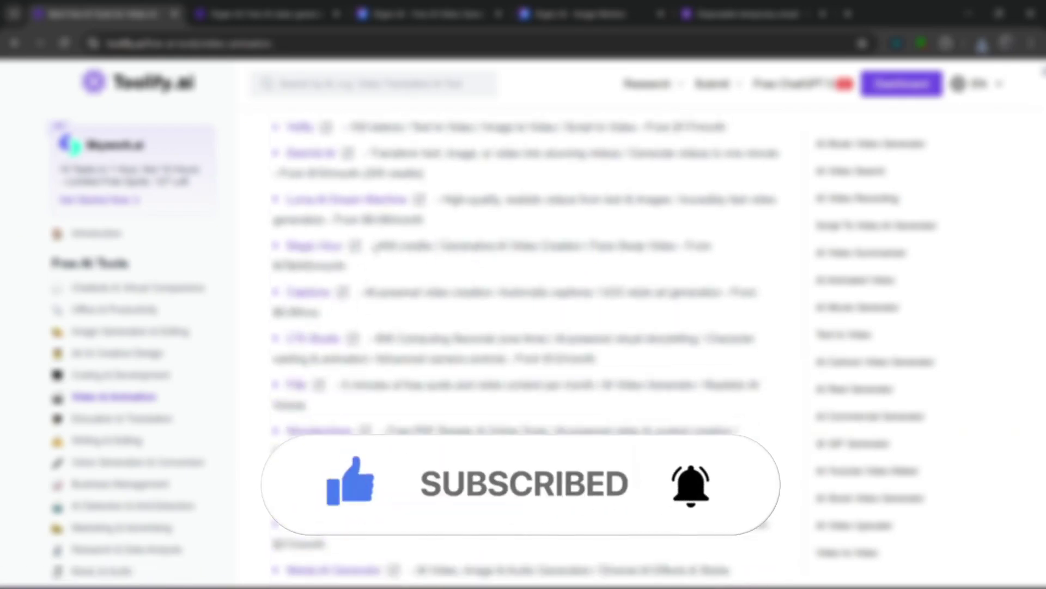